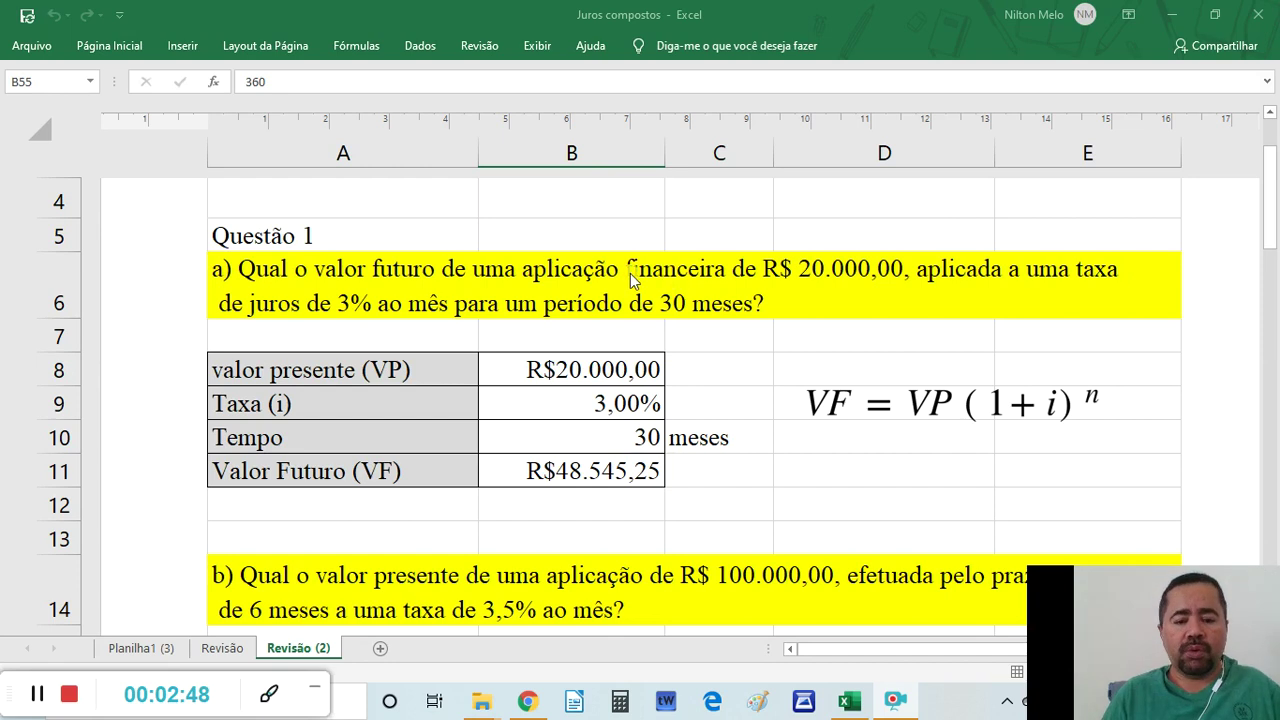
# Clear the Valor Futuro (VF) result in cell B11 of question a.
pyautogui.click(583, 470)
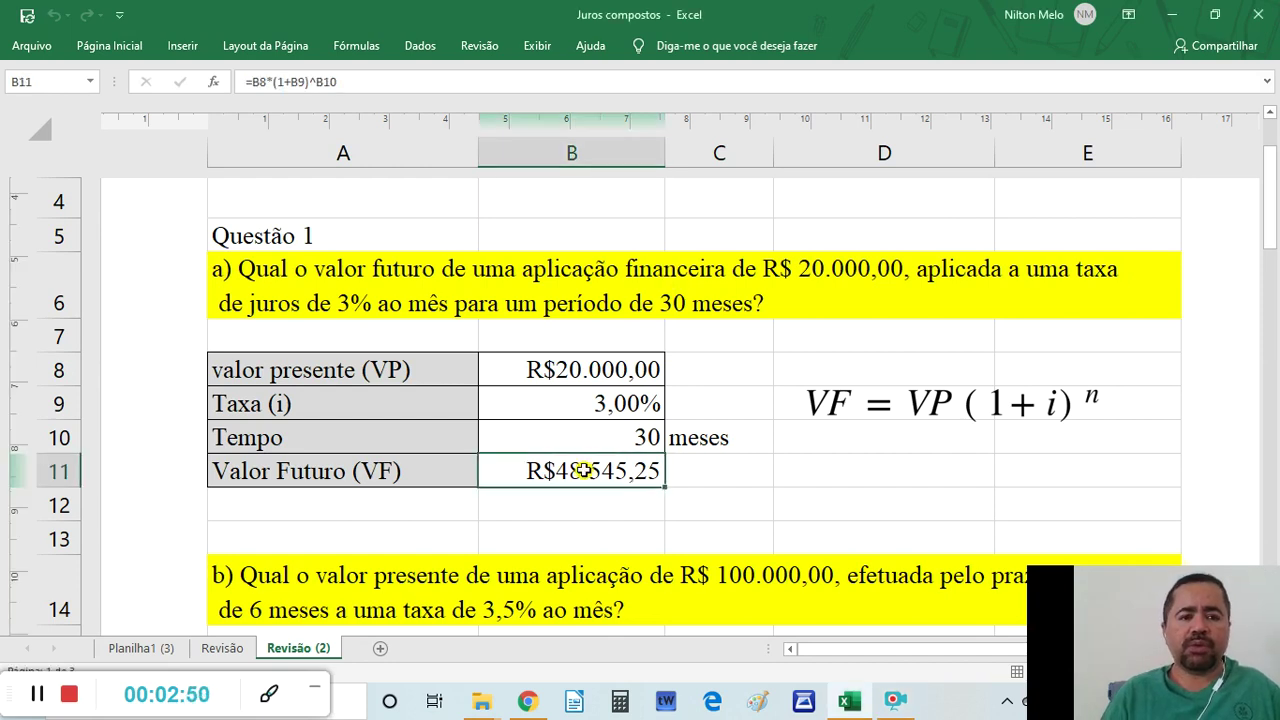
pyautogui.press('Delete')
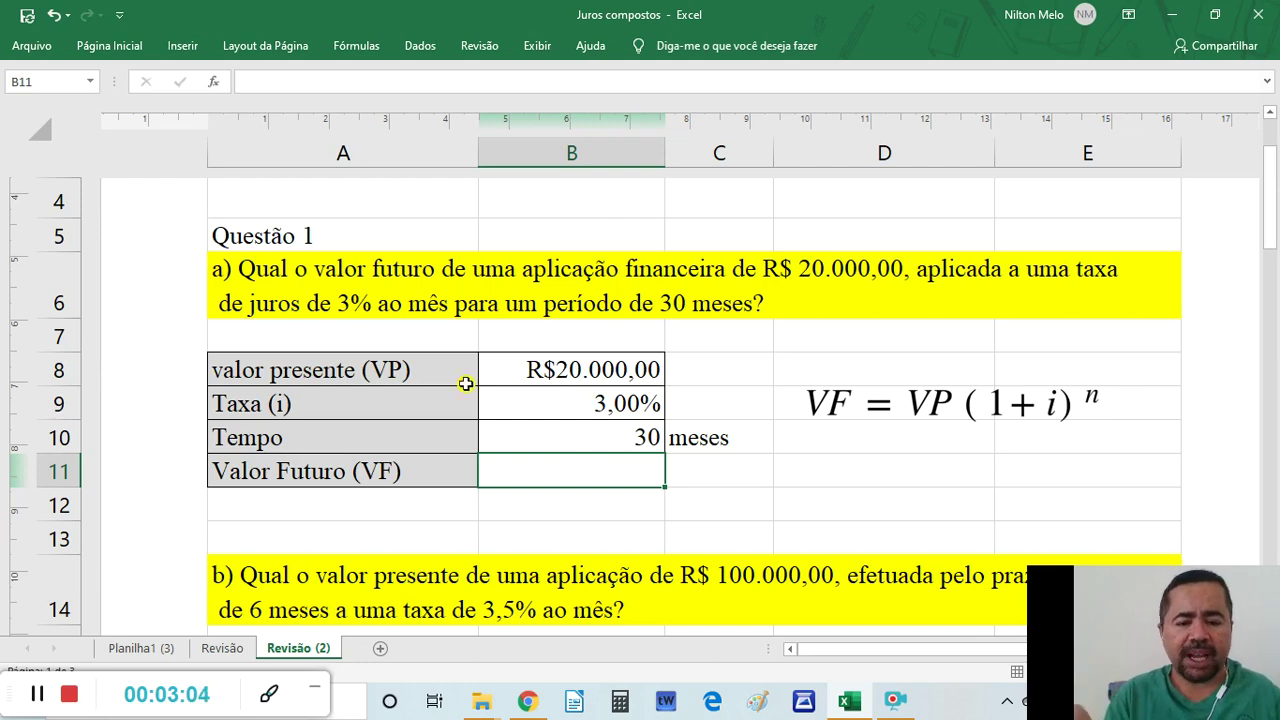
pyautogui.click(368, 369)
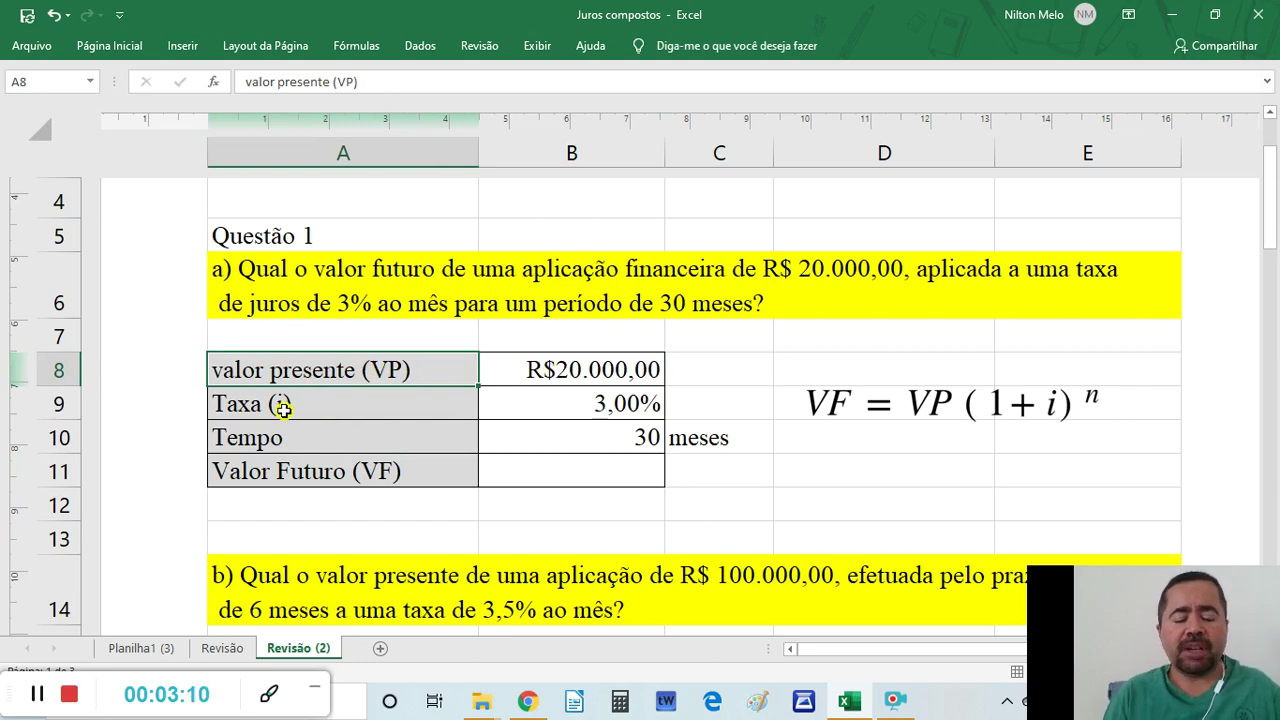
pyautogui.click(612, 402)
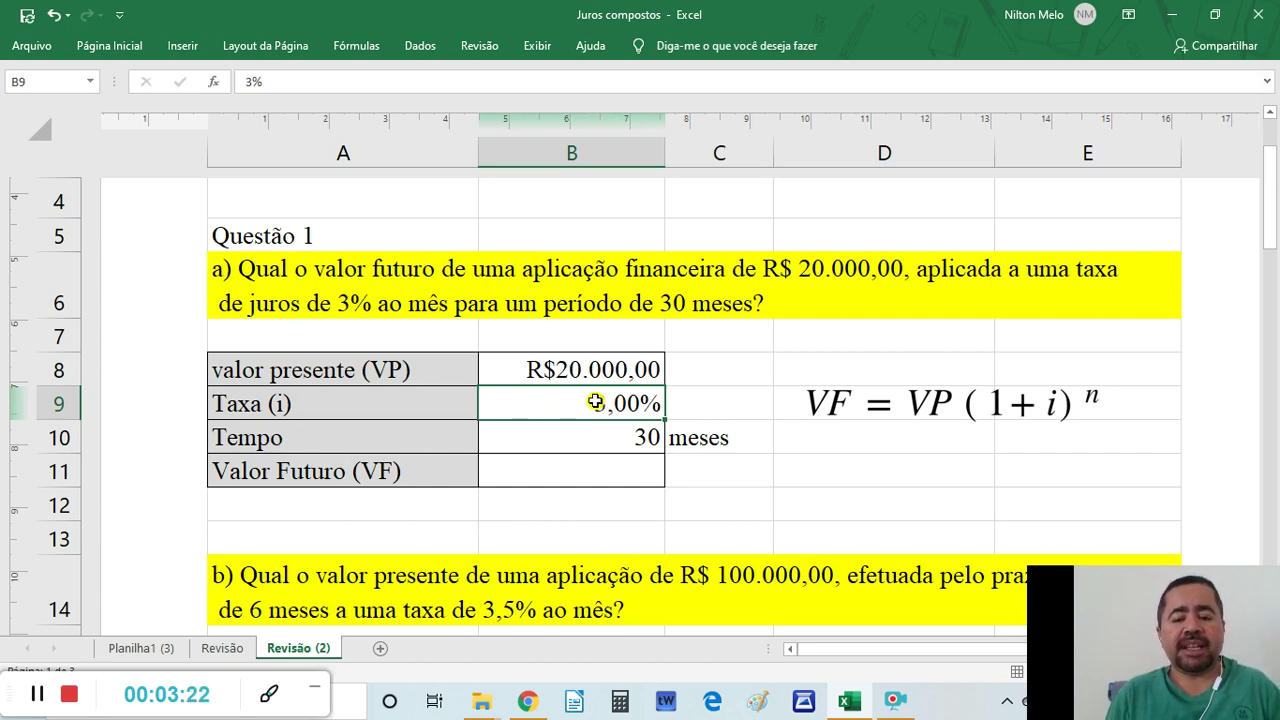
pyautogui.click(1268, 82)
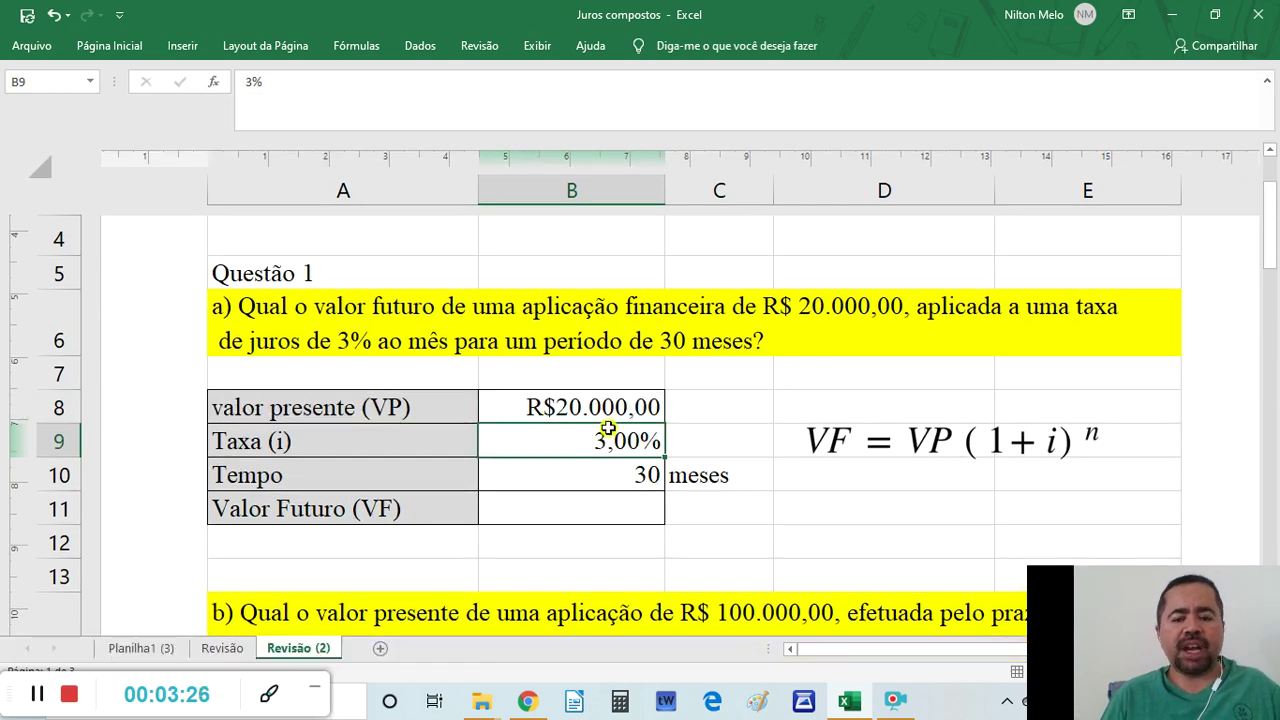
pyautogui.click(1268, 84)
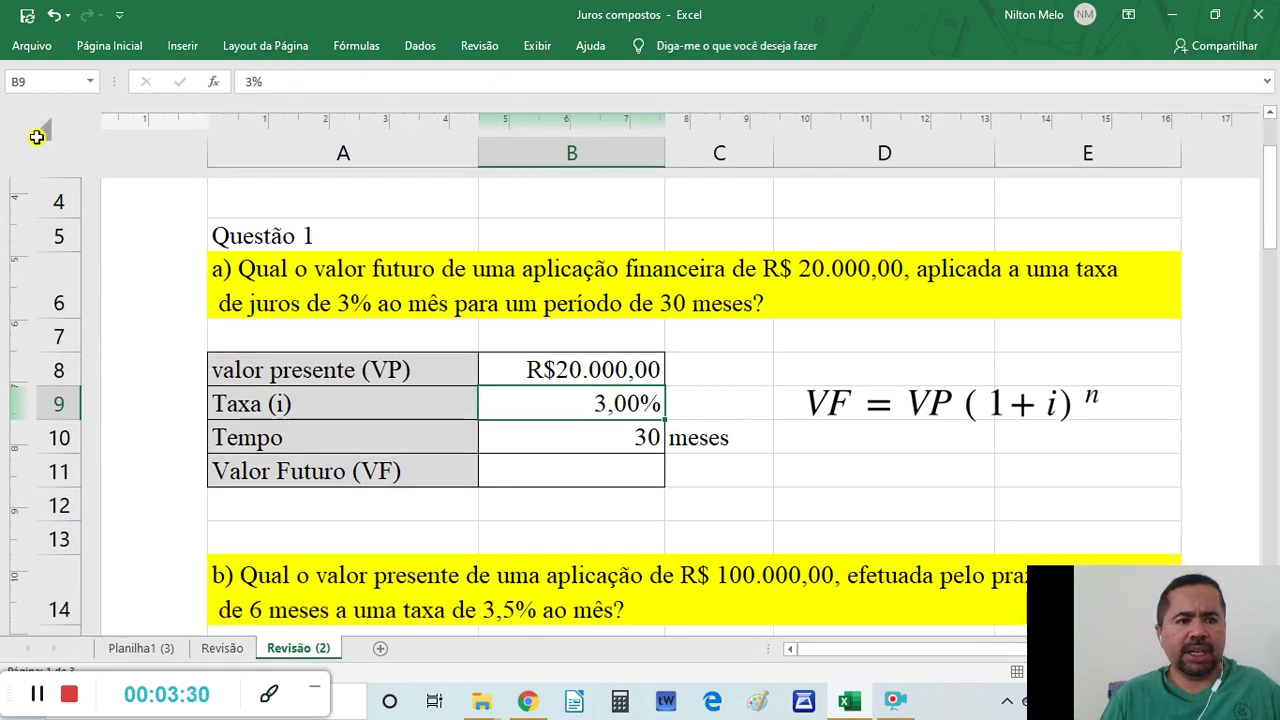
pyautogui.click(194, 49)
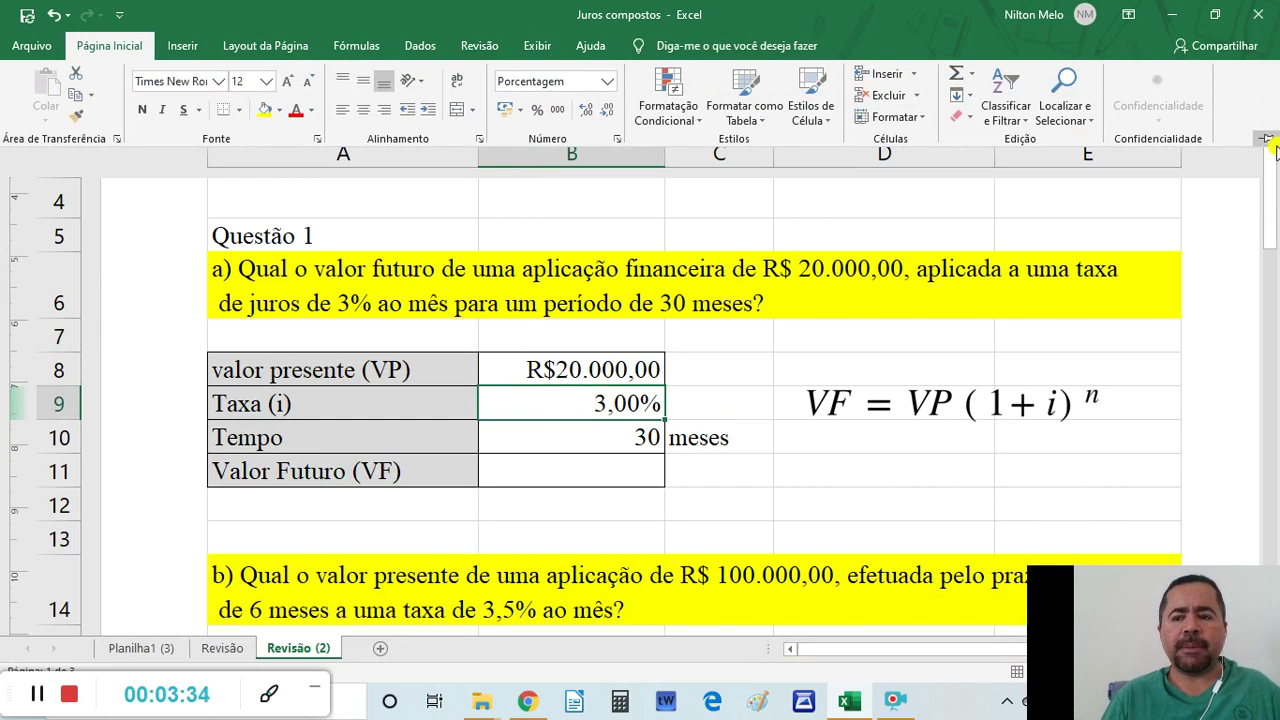
pyautogui.hotkey('ctrl', 'F1')
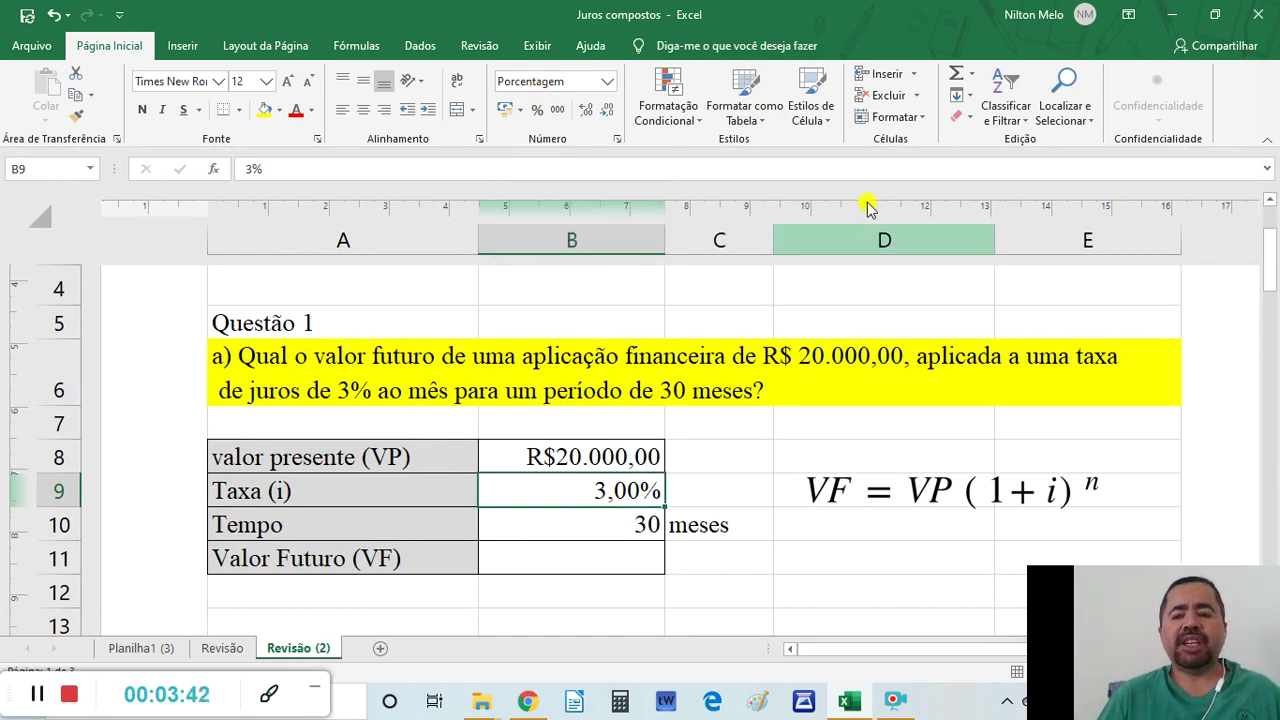
pyautogui.click(1266, 140)
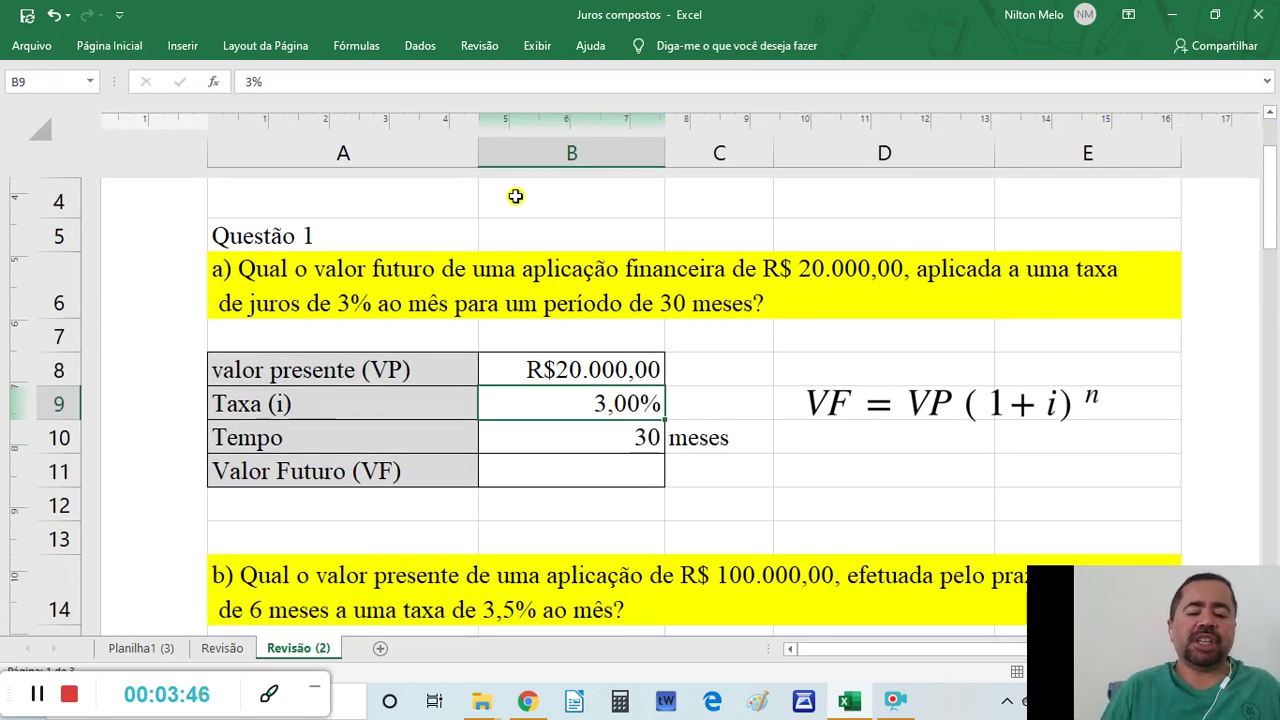
# Review question a's period, its time unit and the VF formula image beside the table.
pyautogui.click(508, 433)
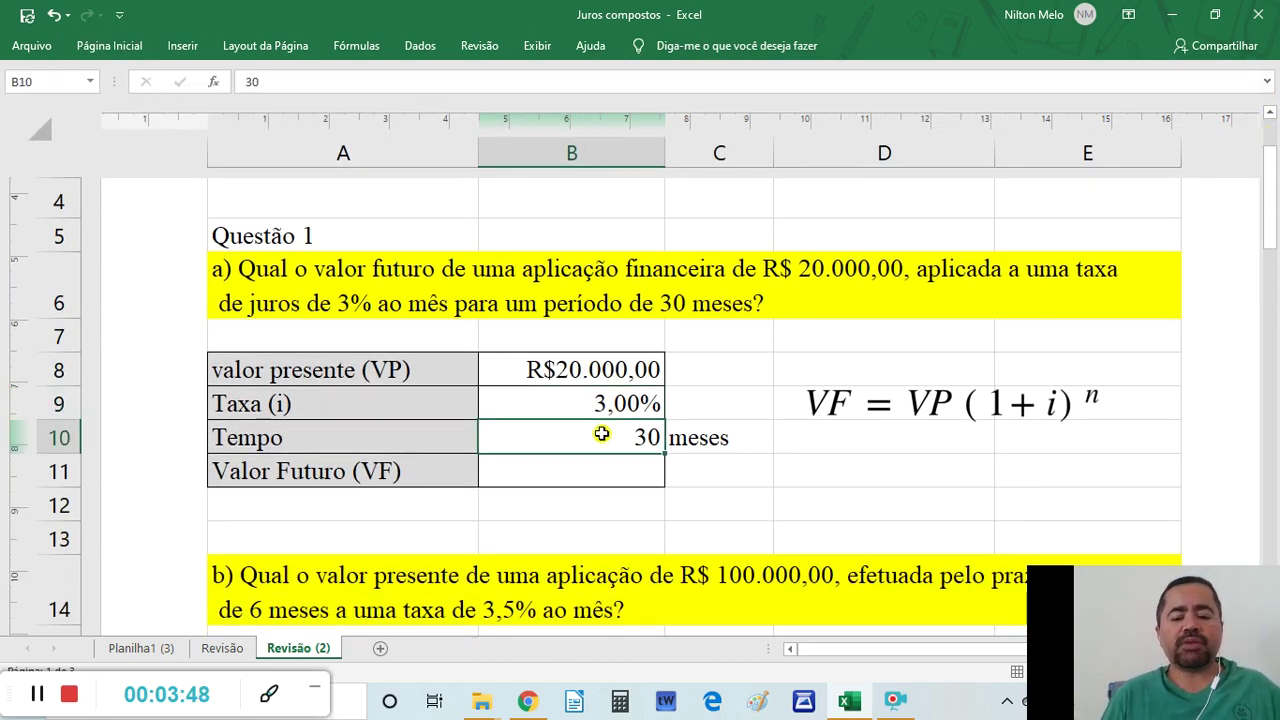
pyautogui.click(690, 446)
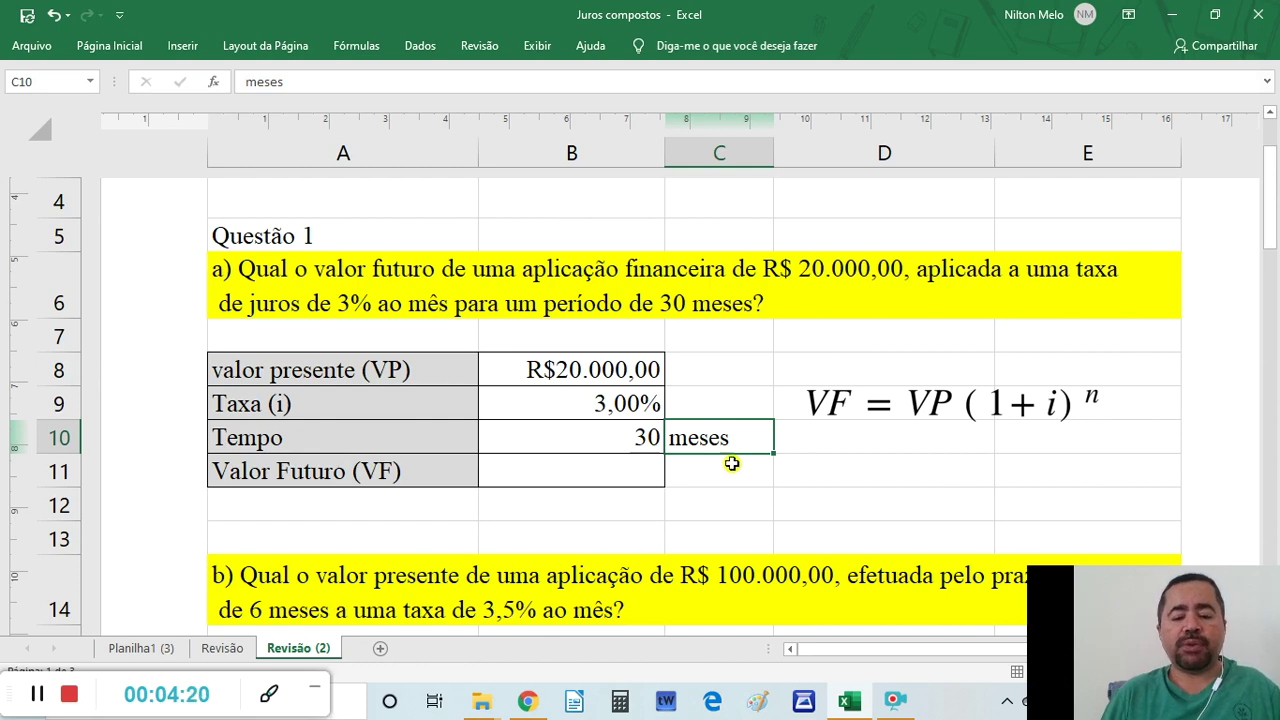
pyautogui.click(829, 410)
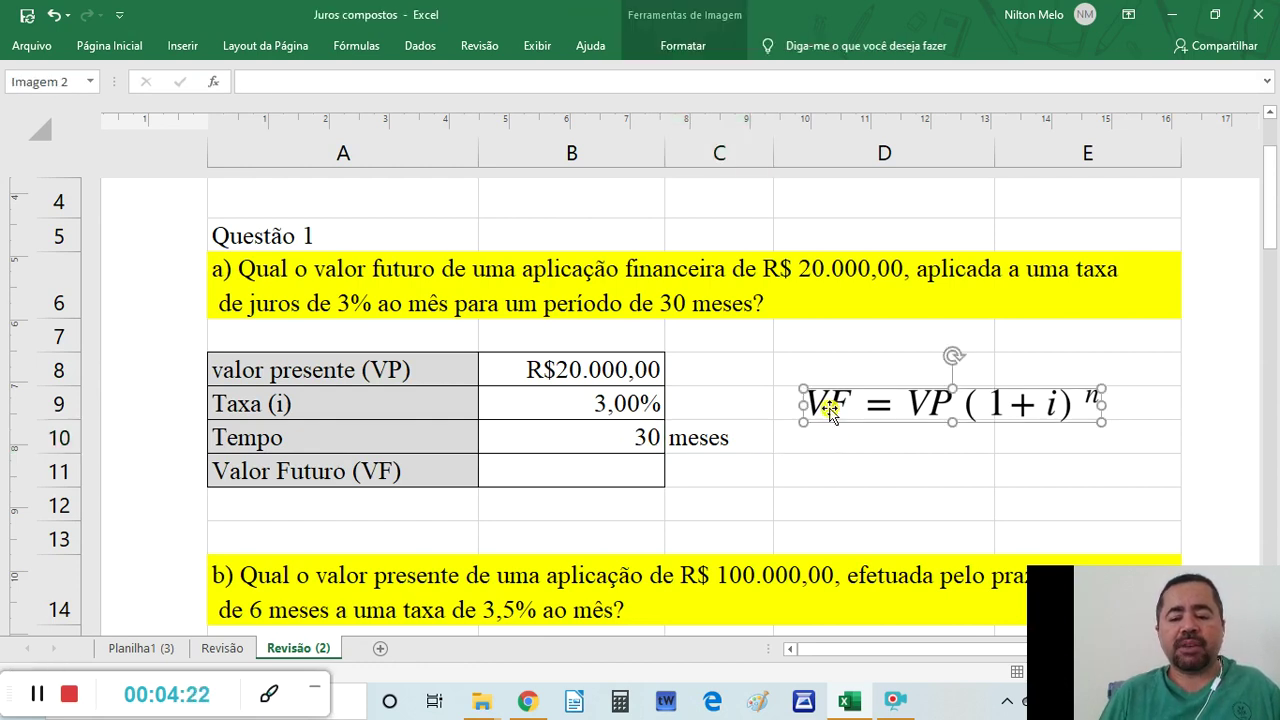
pyautogui.click(830, 460)
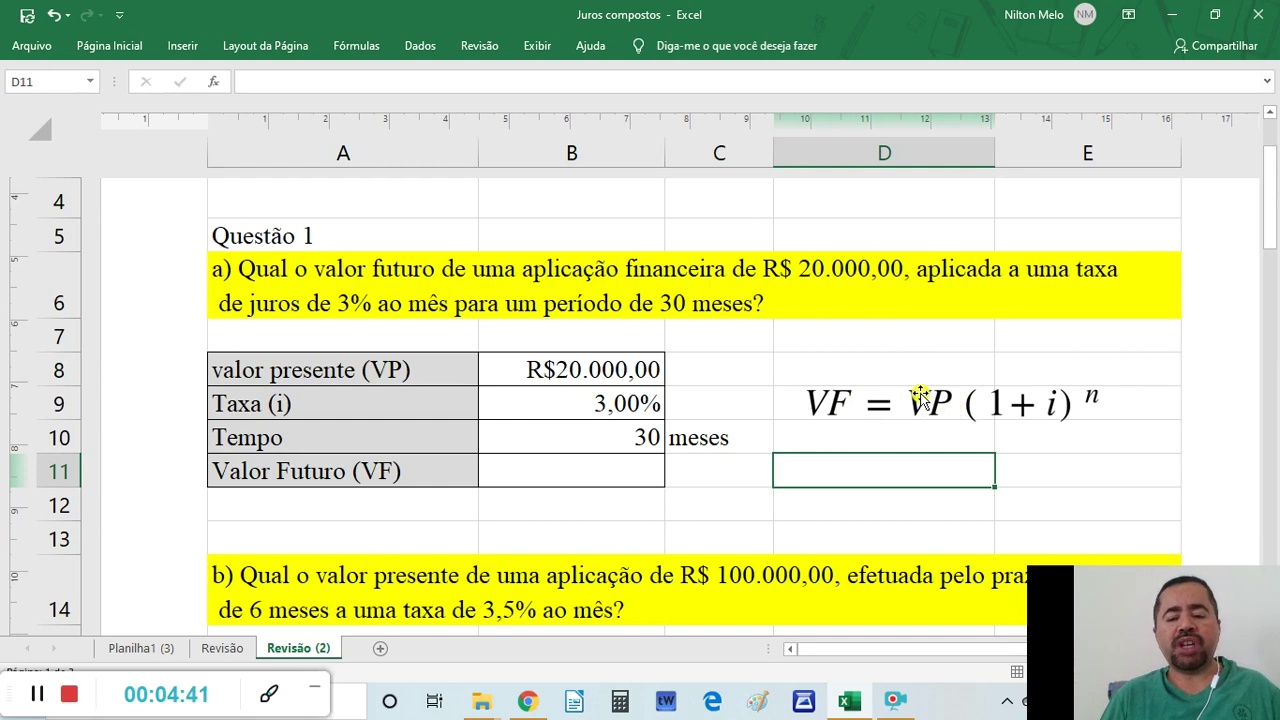
# Enter the formula =B8*(1+B9) in B11, multiplying the present value by one plus the rate.
pyautogui.click(570, 469)
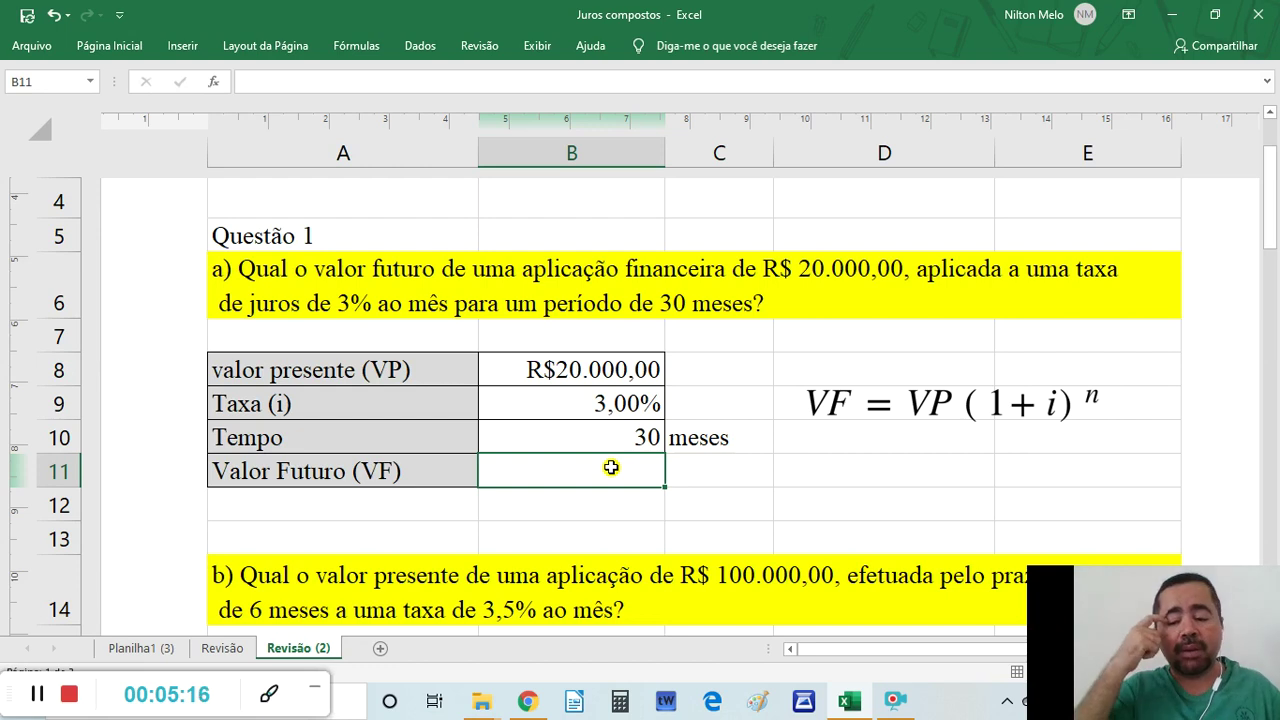
pyautogui.write('=')
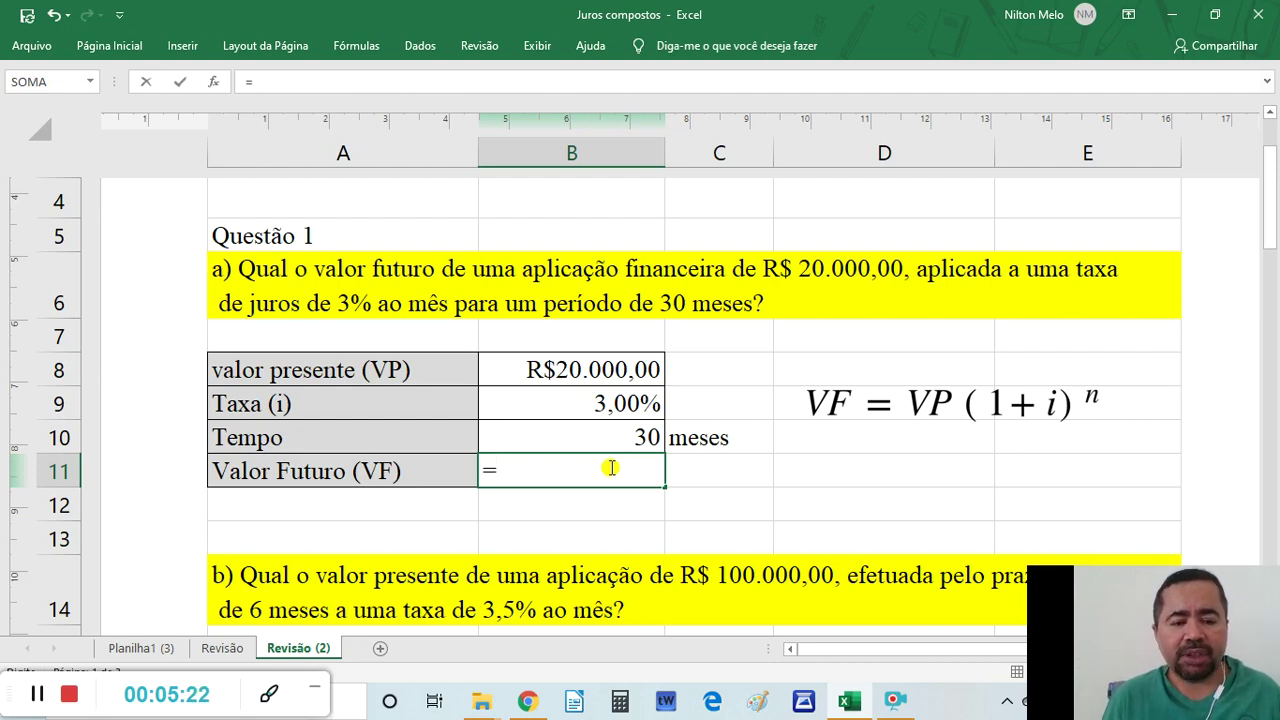
pyautogui.click(572, 370)
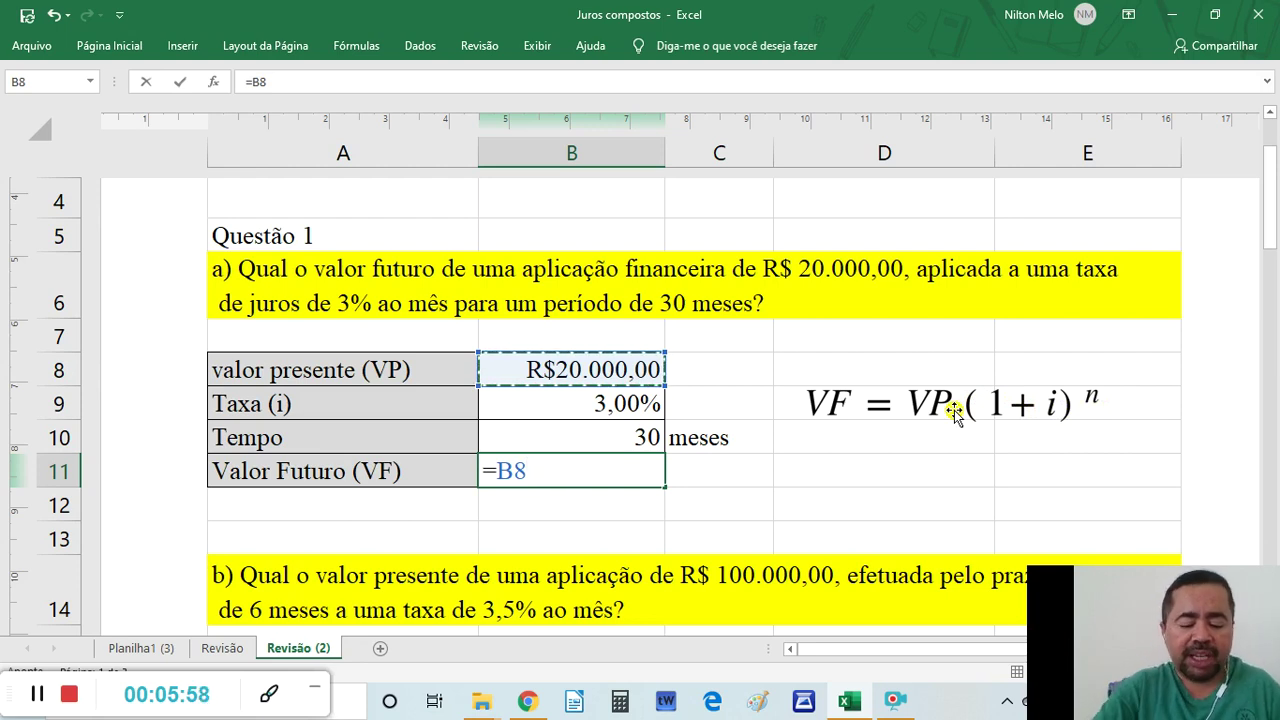
pyautogui.write('*')
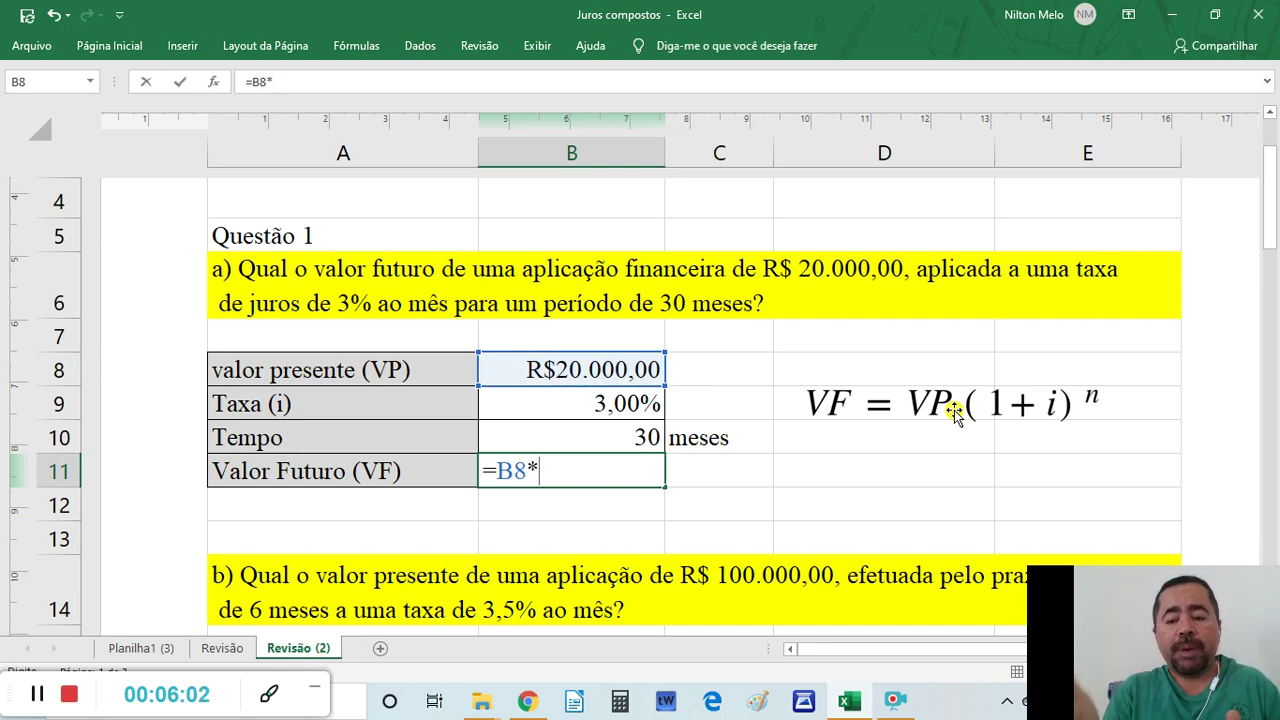
pyautogui.write('(')
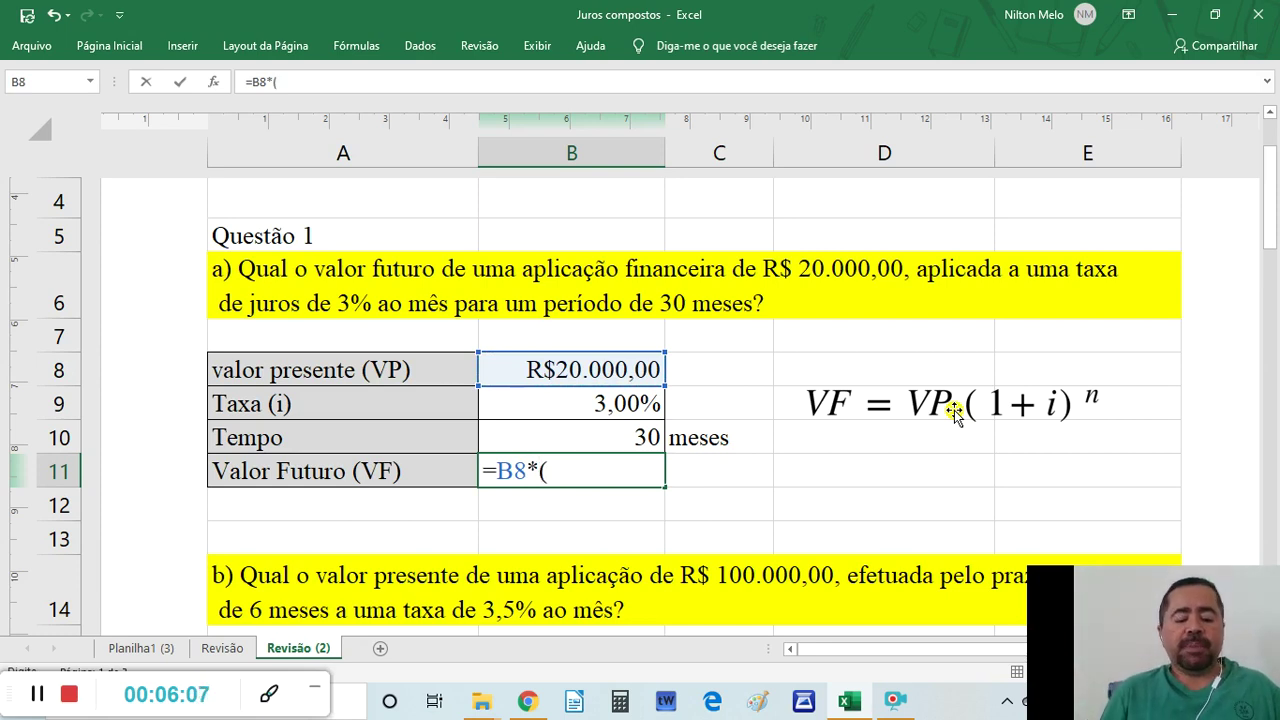
pyautogui.write('1+')
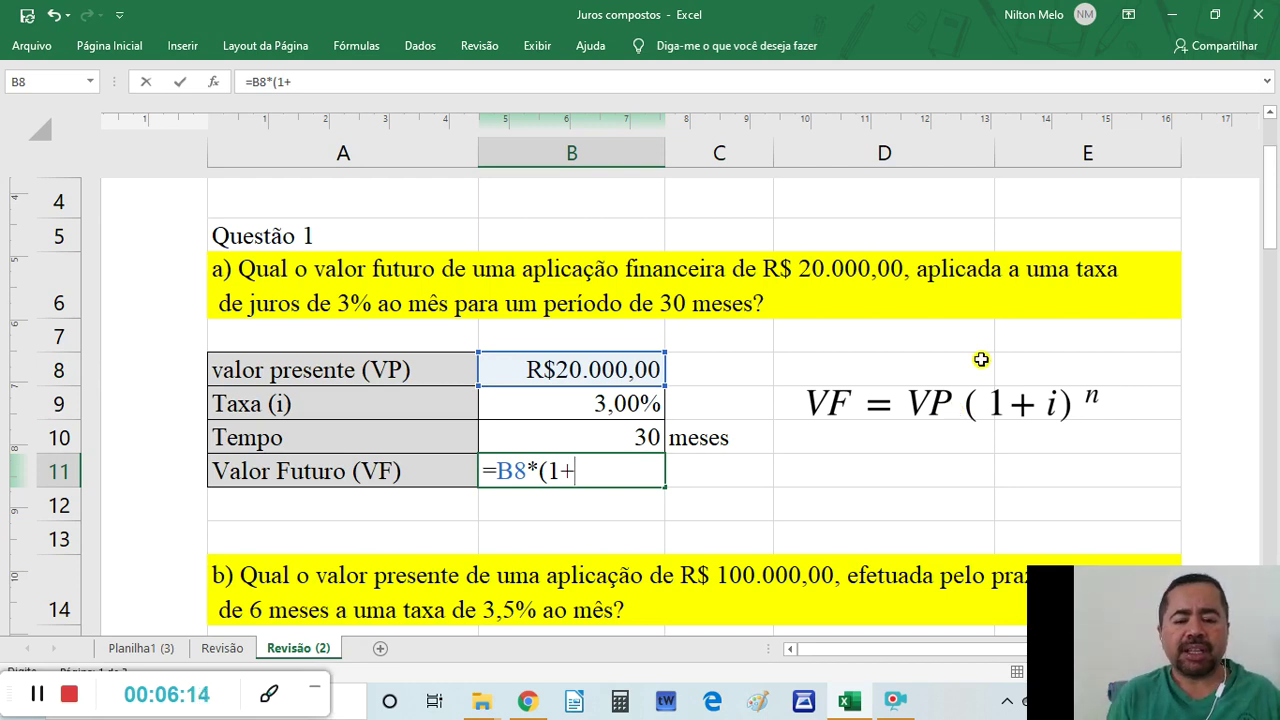
pyautogui.click(600, 403)
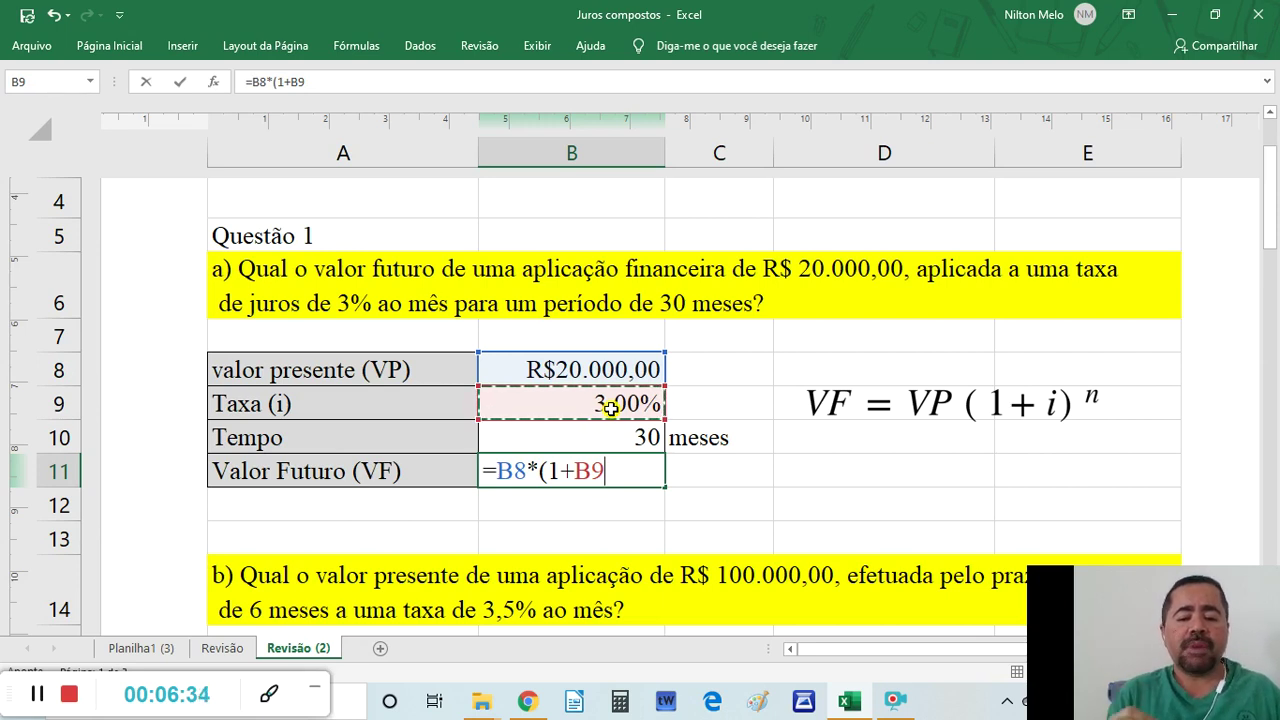
pyautogui.write(')')
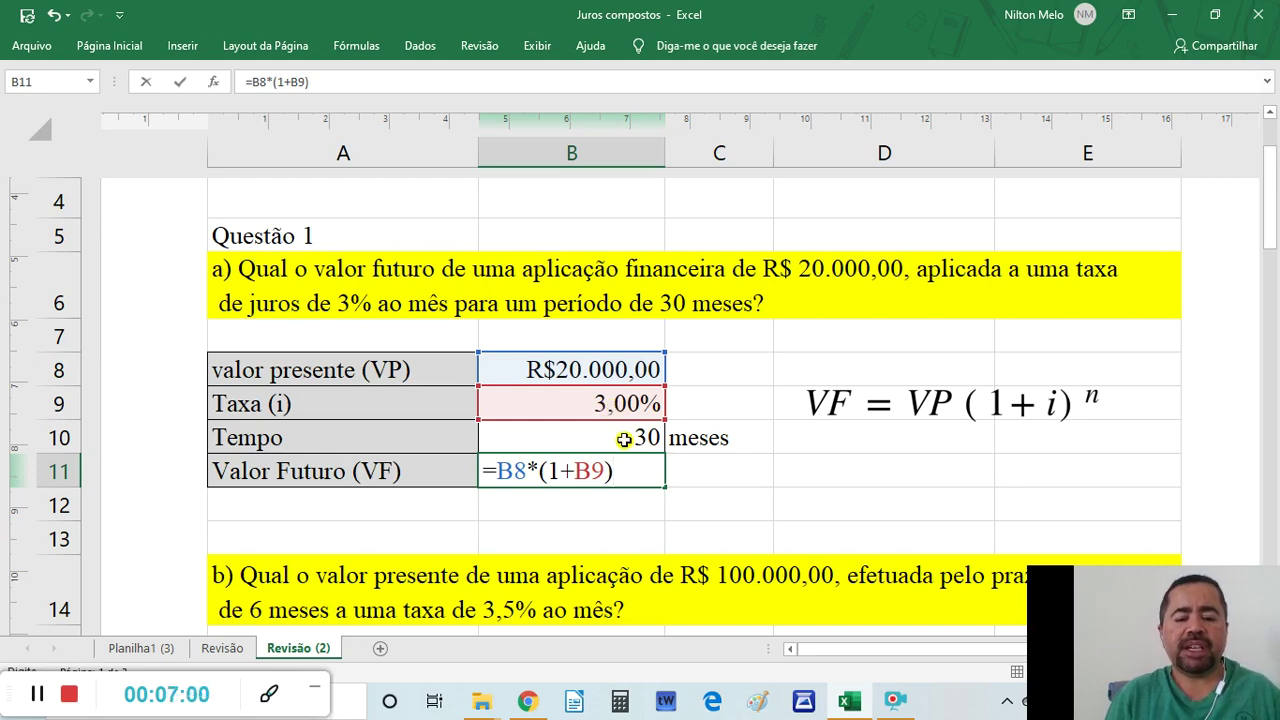
pyautogui.click(623, 439)
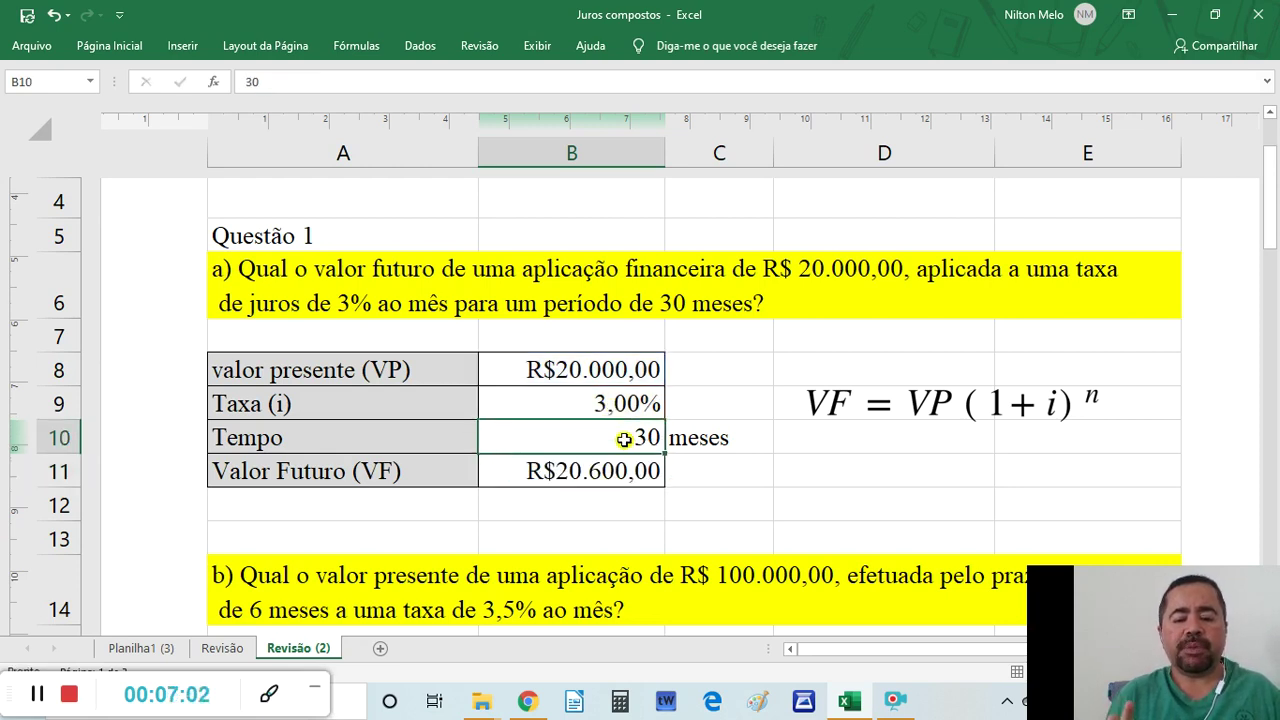
# Extend the Valor Futuro formula in B11 with the period as exponent, making it =B8*(1+B9)^B10.
pyautogui.click(593, 471)
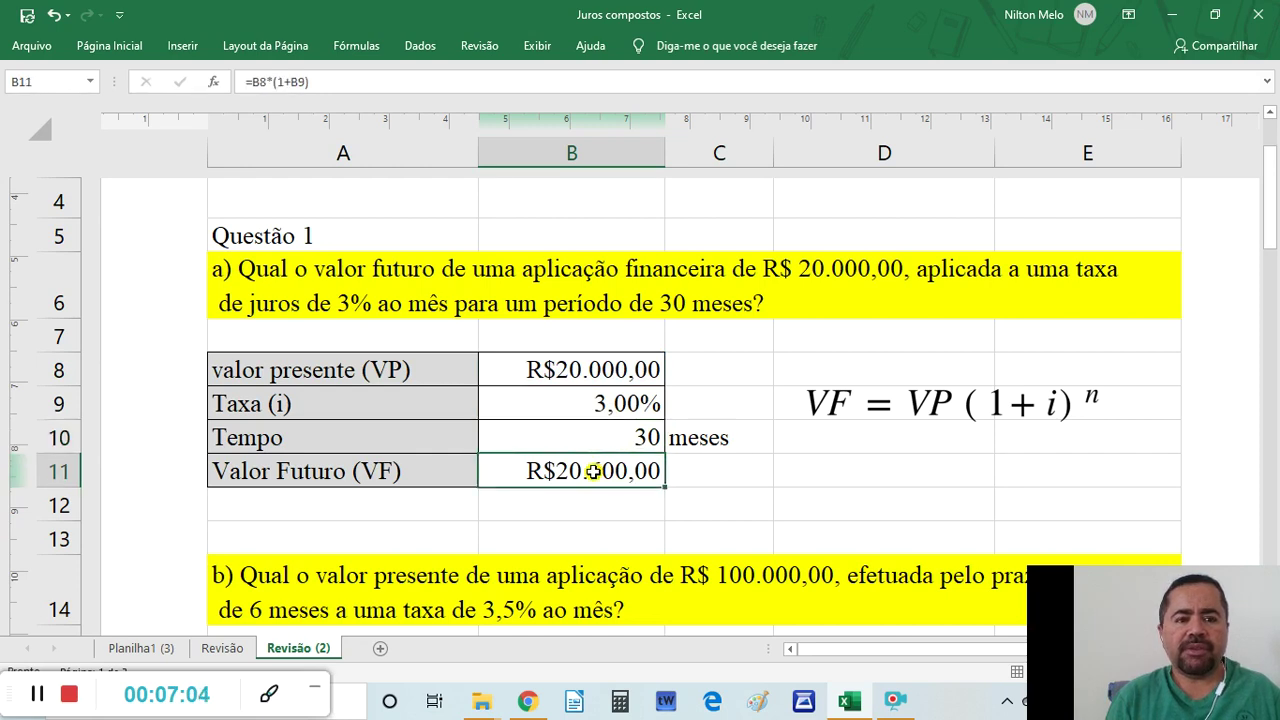
pyautogui.doubleClick(594, 471)
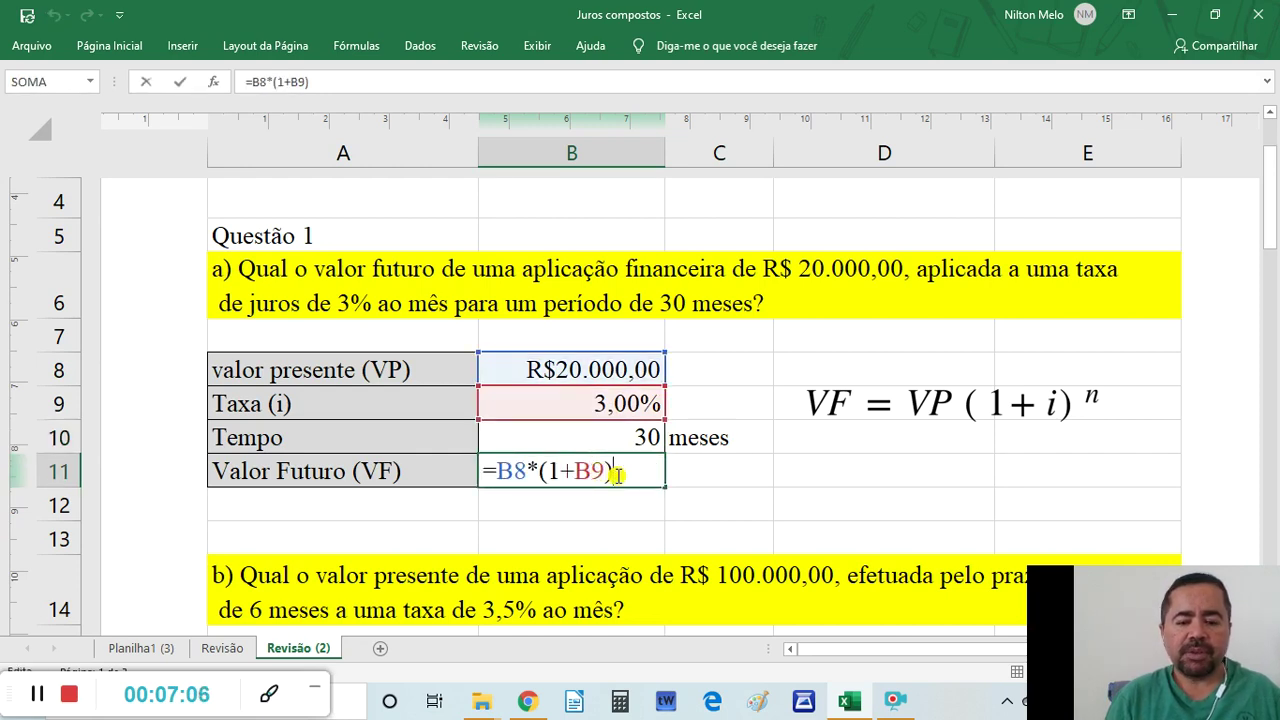
pyautogui.write('^')
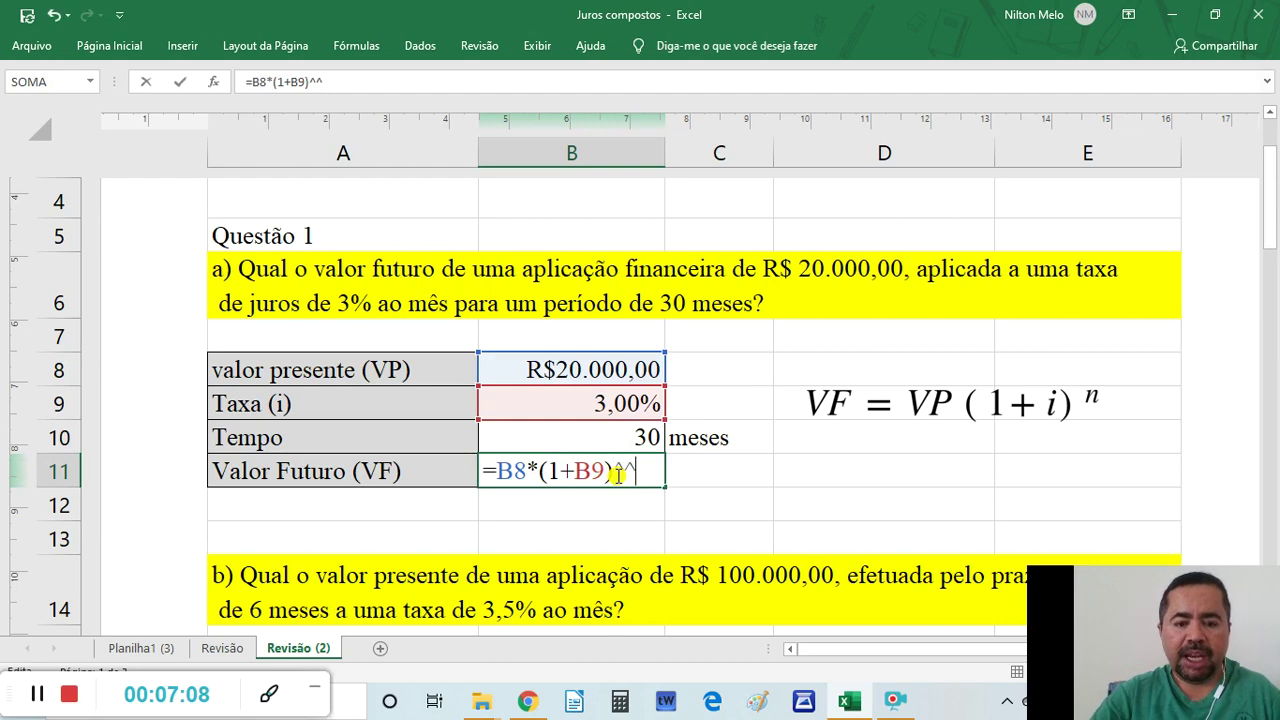
pyautogui.click(626, 437)
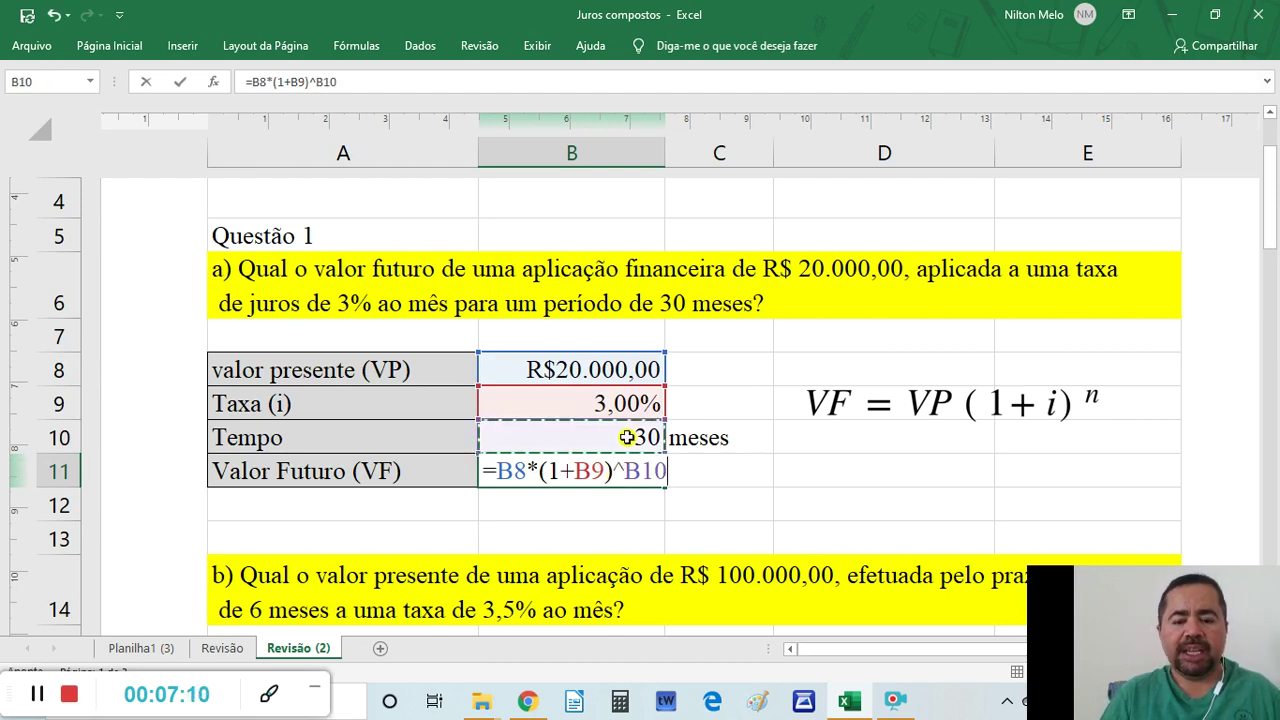
pyautogui.press('Return')
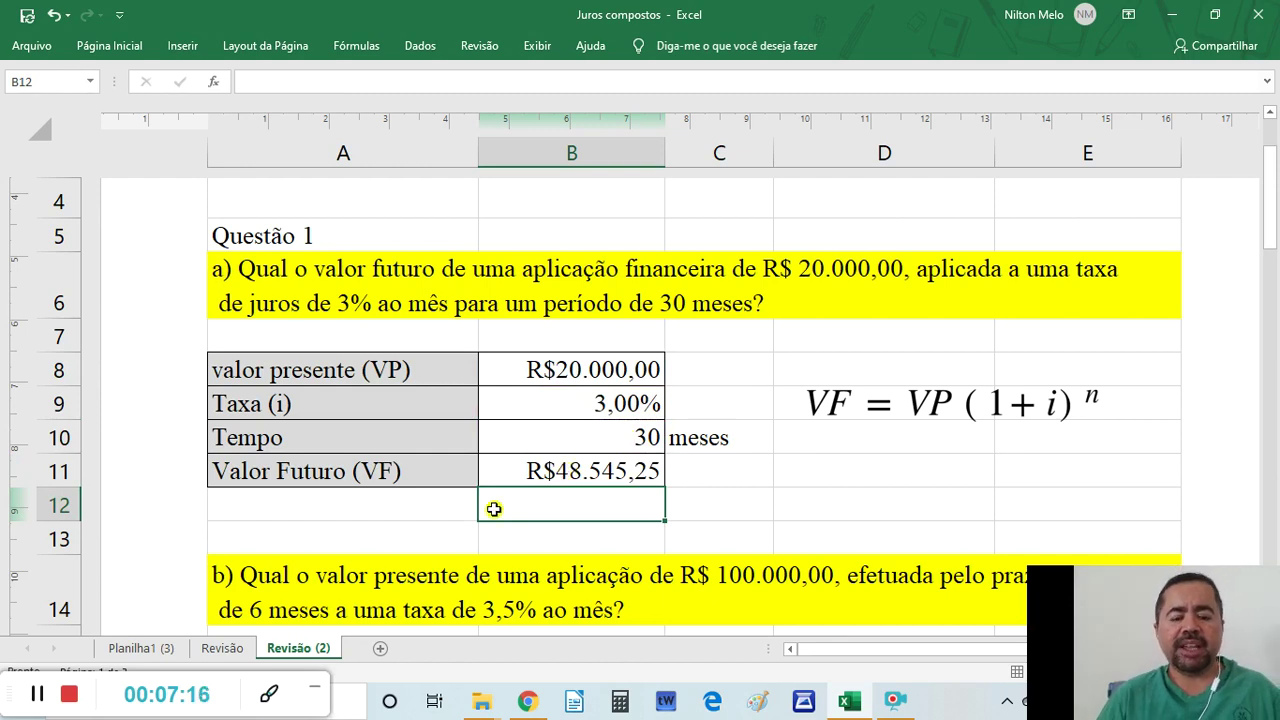
pyautogui.click(37, 697)
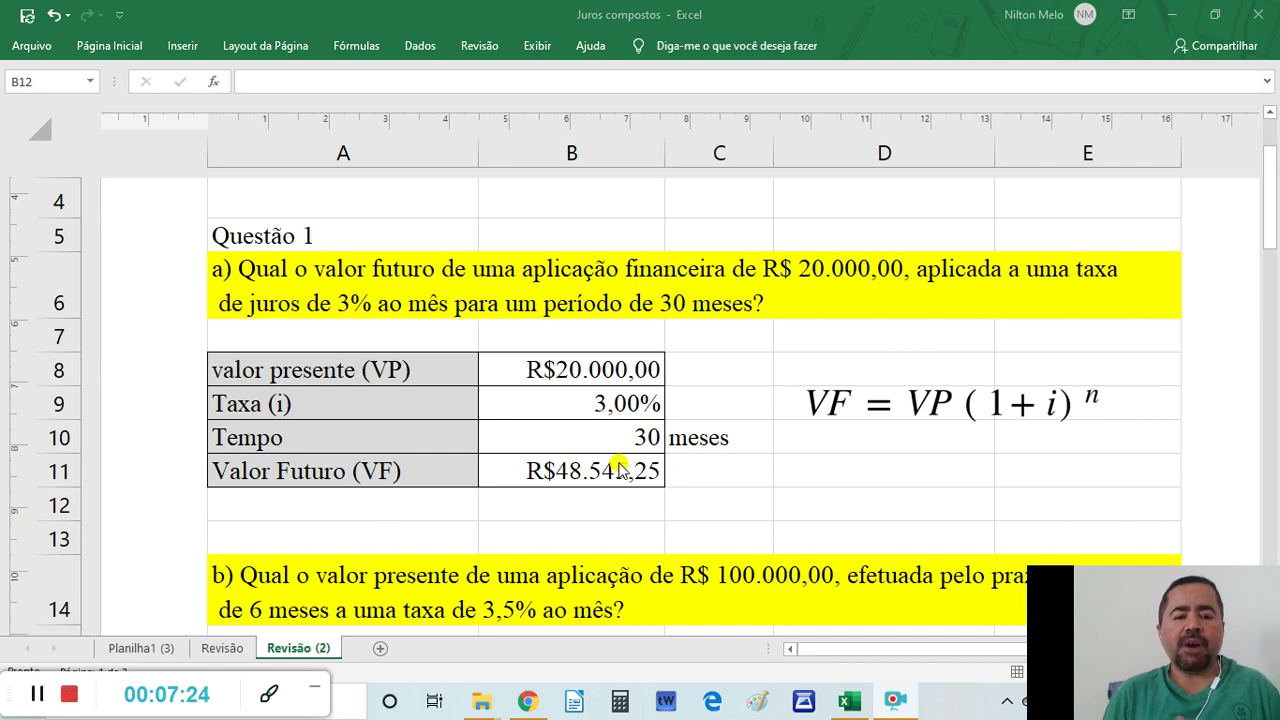
pyautogui.click(580, 478)
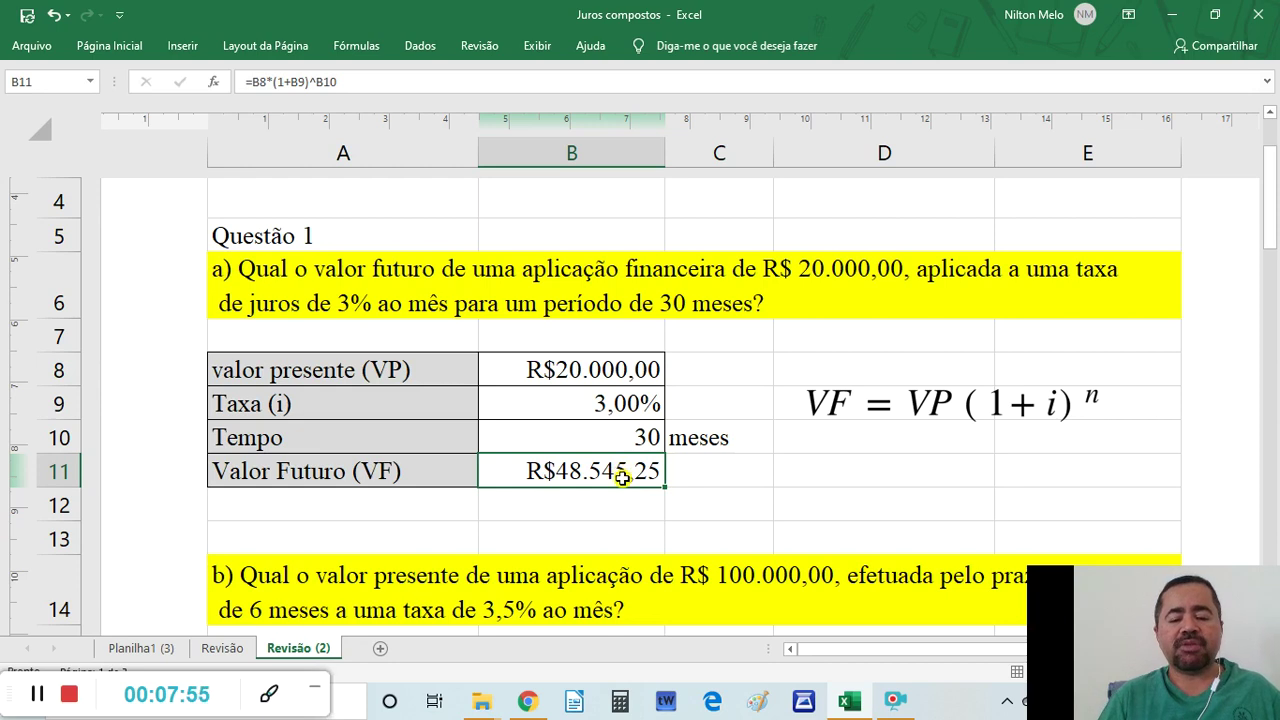
pyautogui.scroll(-2, 622, 471)
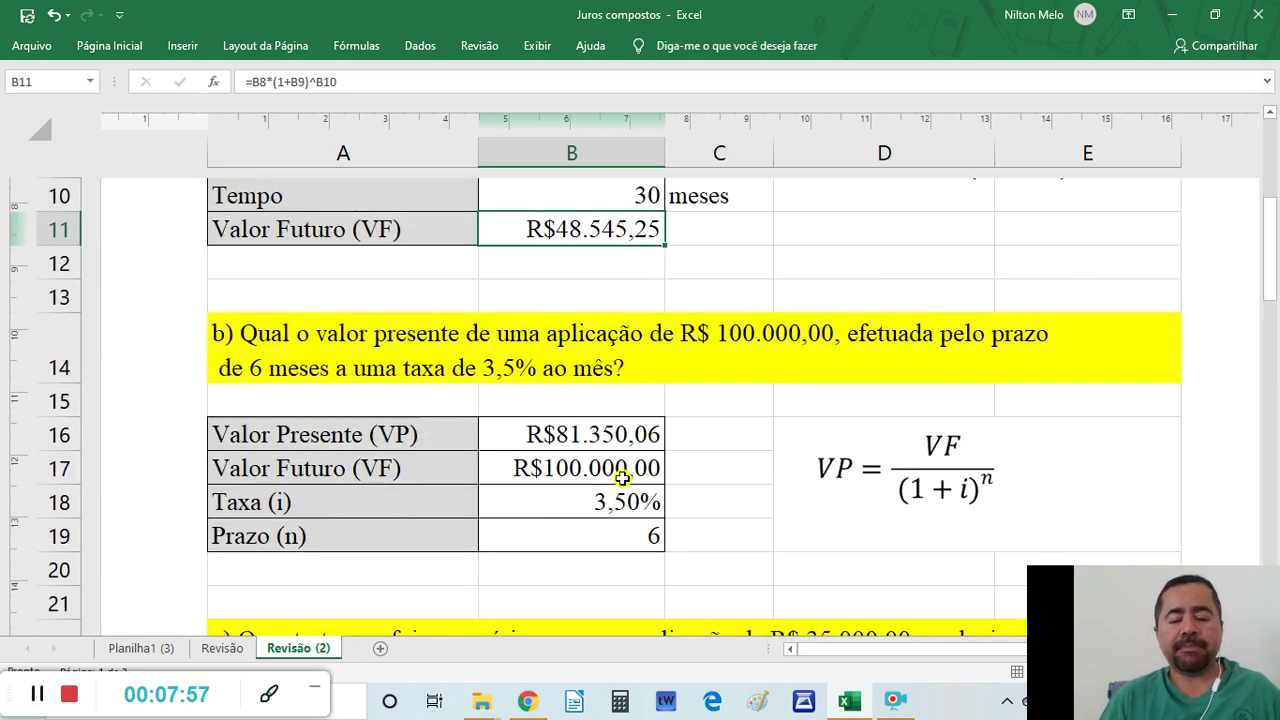
pyautogui.scroll(-1, 625, 492)
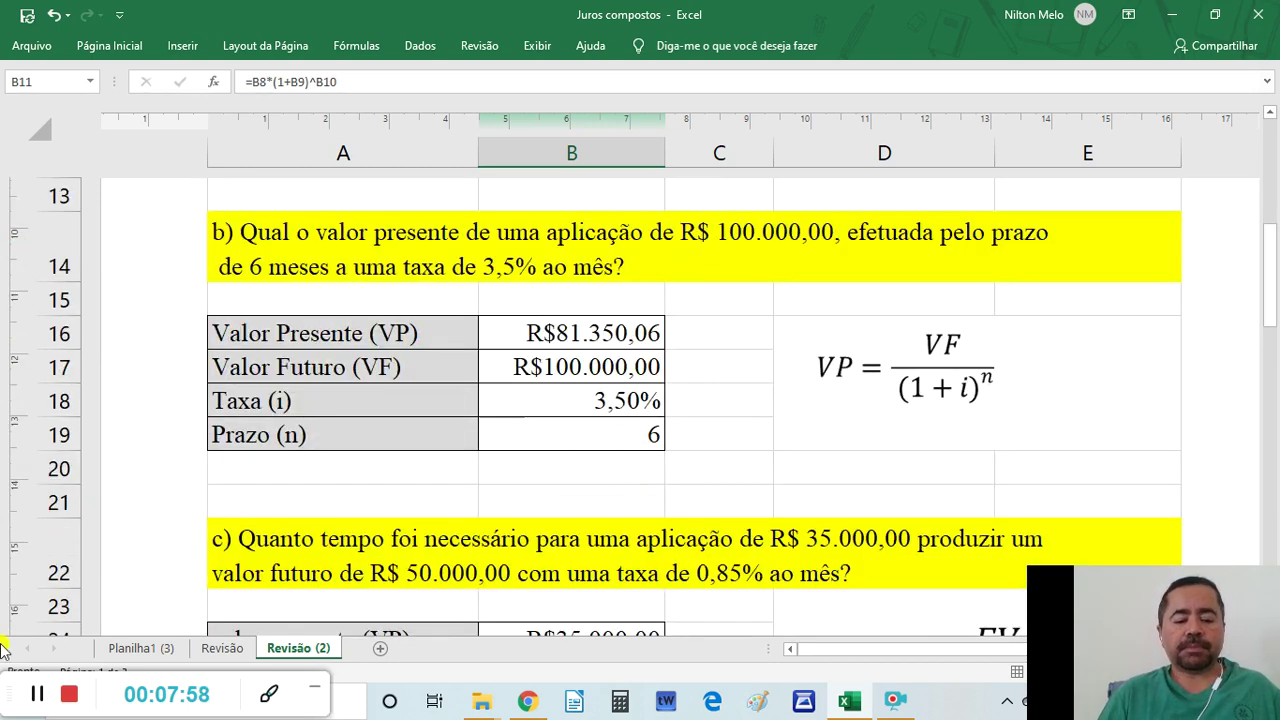
pyautogui.click(32, 682)
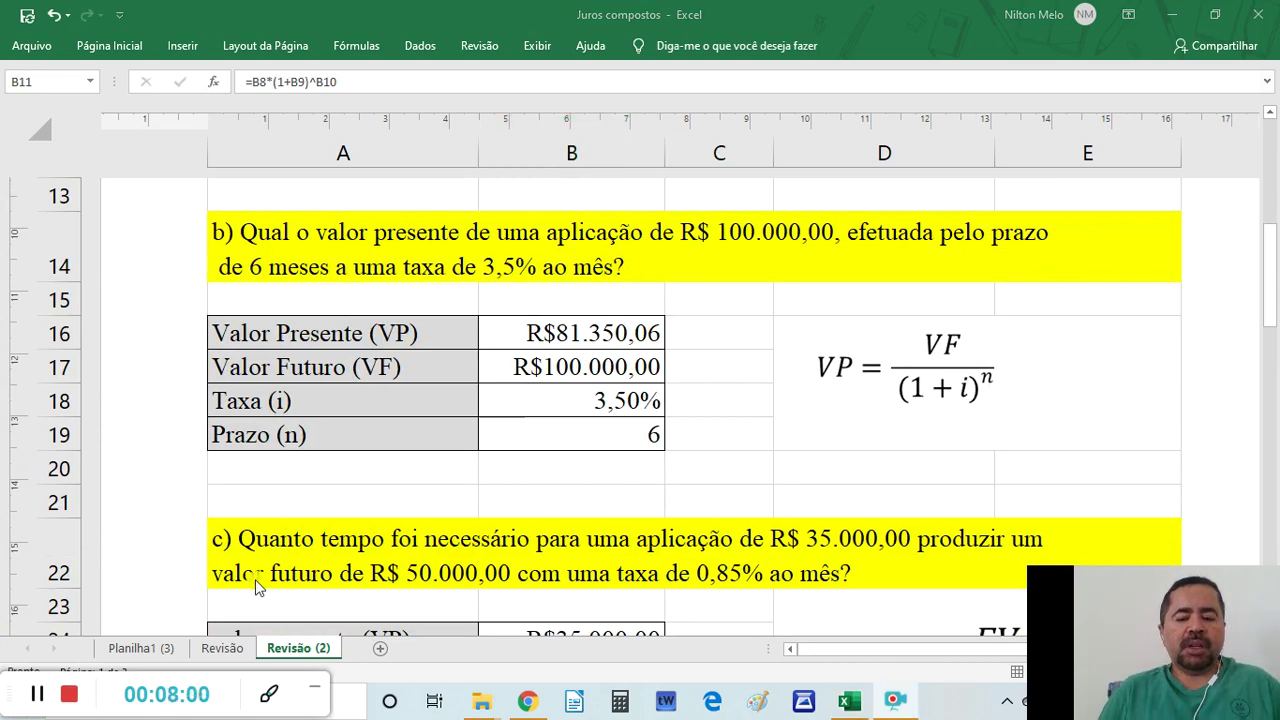
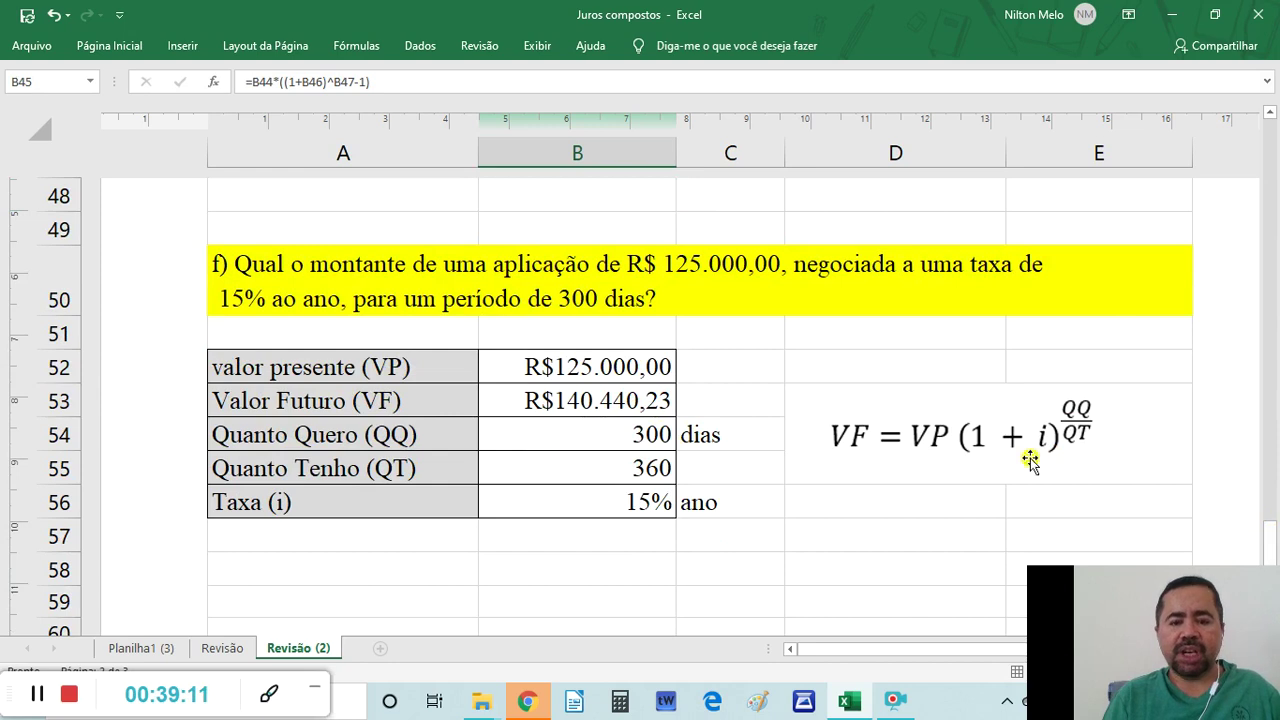
pyautogui.scroll(-1, 585, 452)
pyautogui.scroll(1, 590, 453)
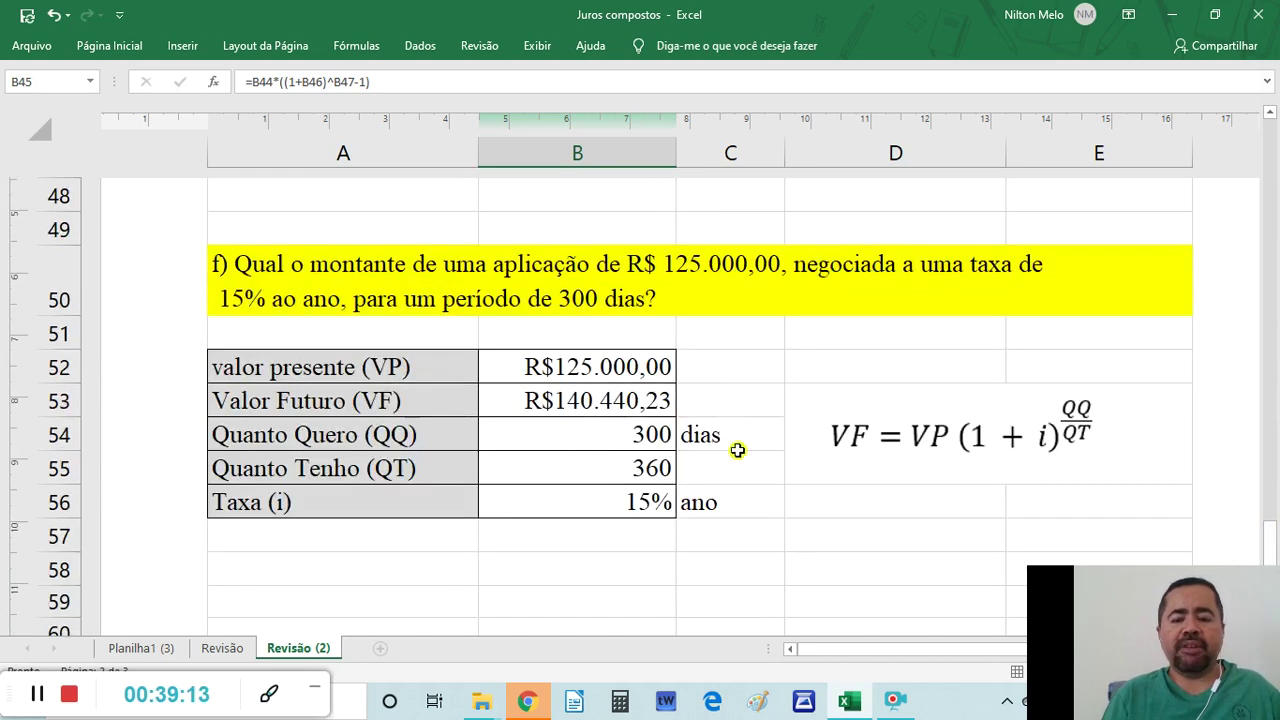
pyautogui.moveTo(1272, 538); pyautogui.dragTo(1273, 541)
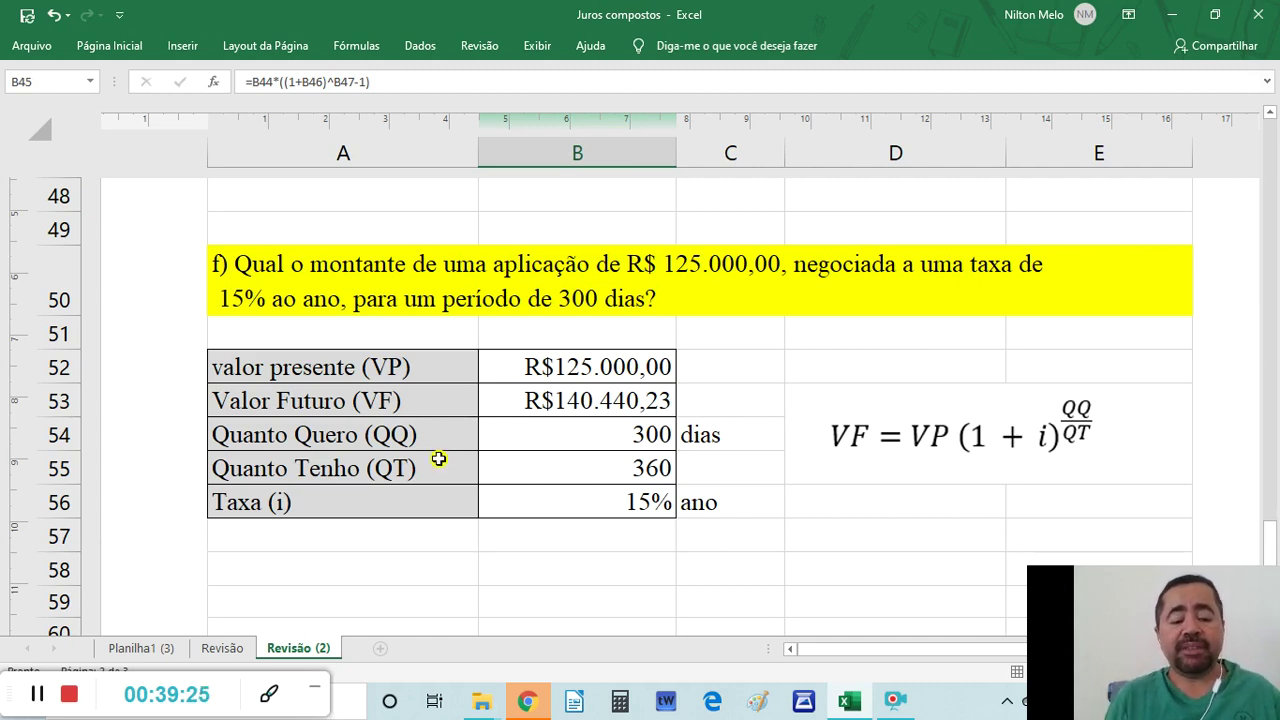
# Clear the Valor Futuro (VF) result in cell B53 of question f.
pyautogui.click(40, 700)
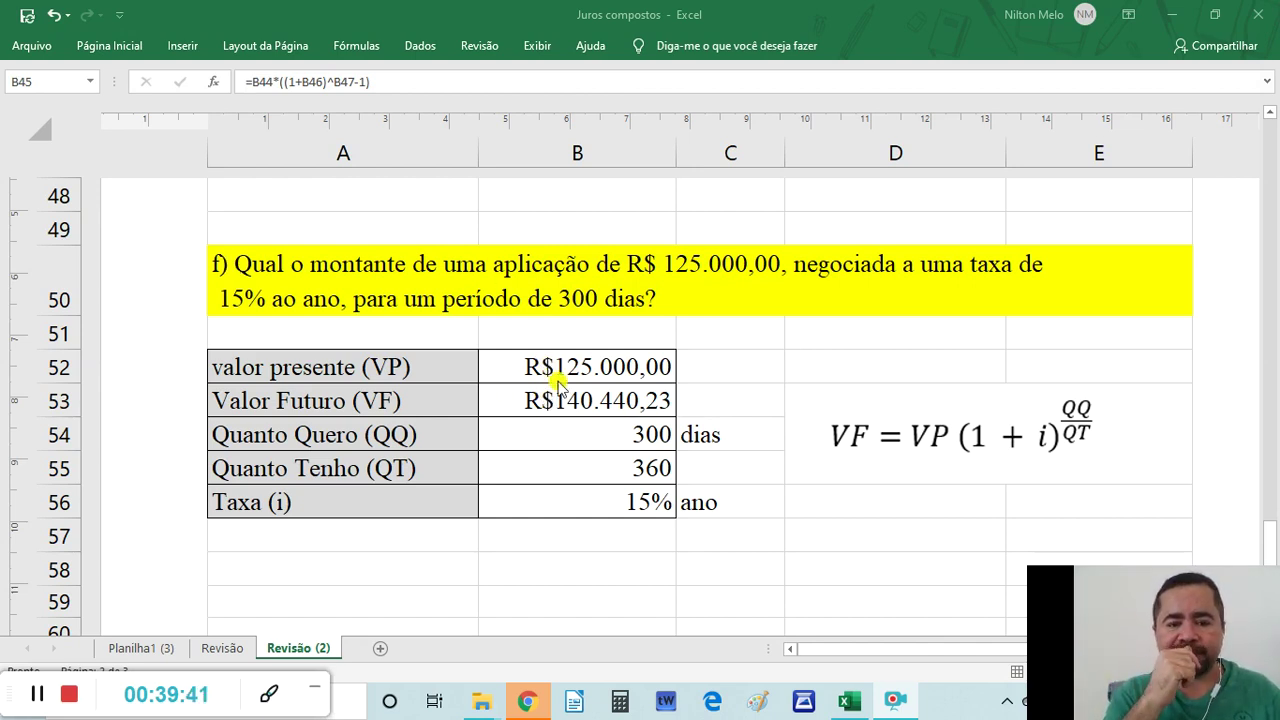
pyautogui.click(581, 401)
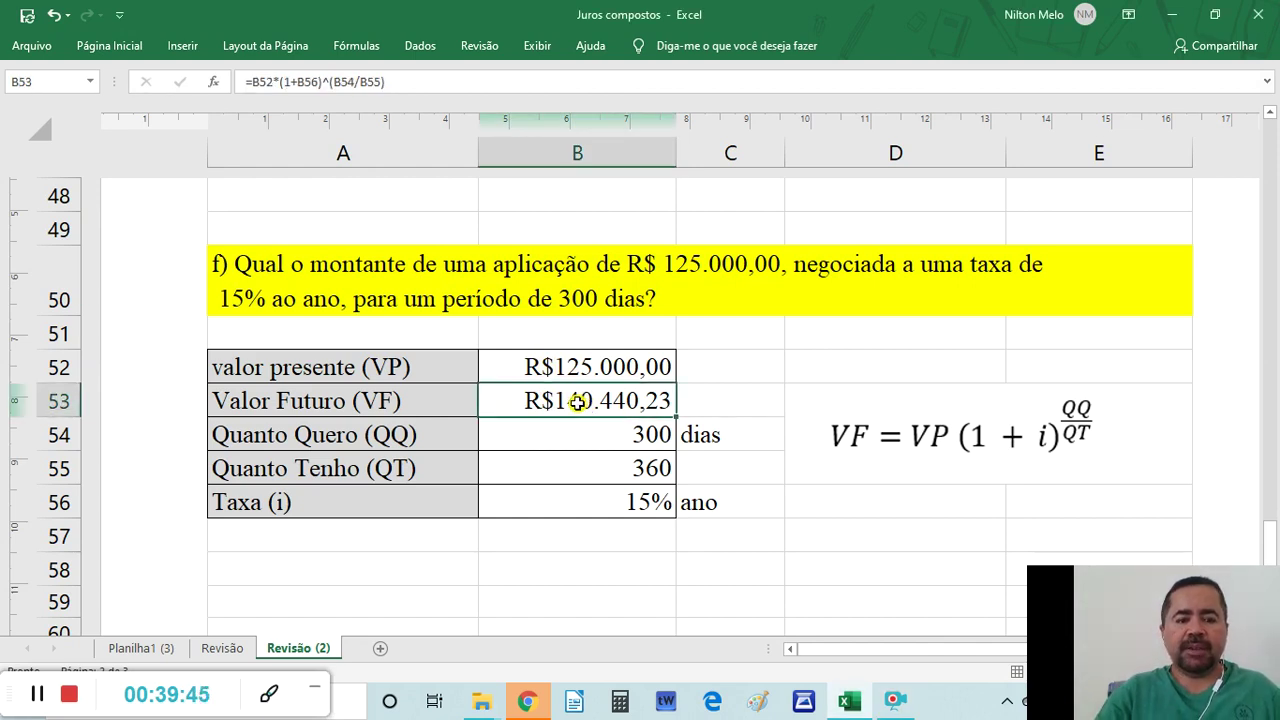
pyautogui.press('Delete')
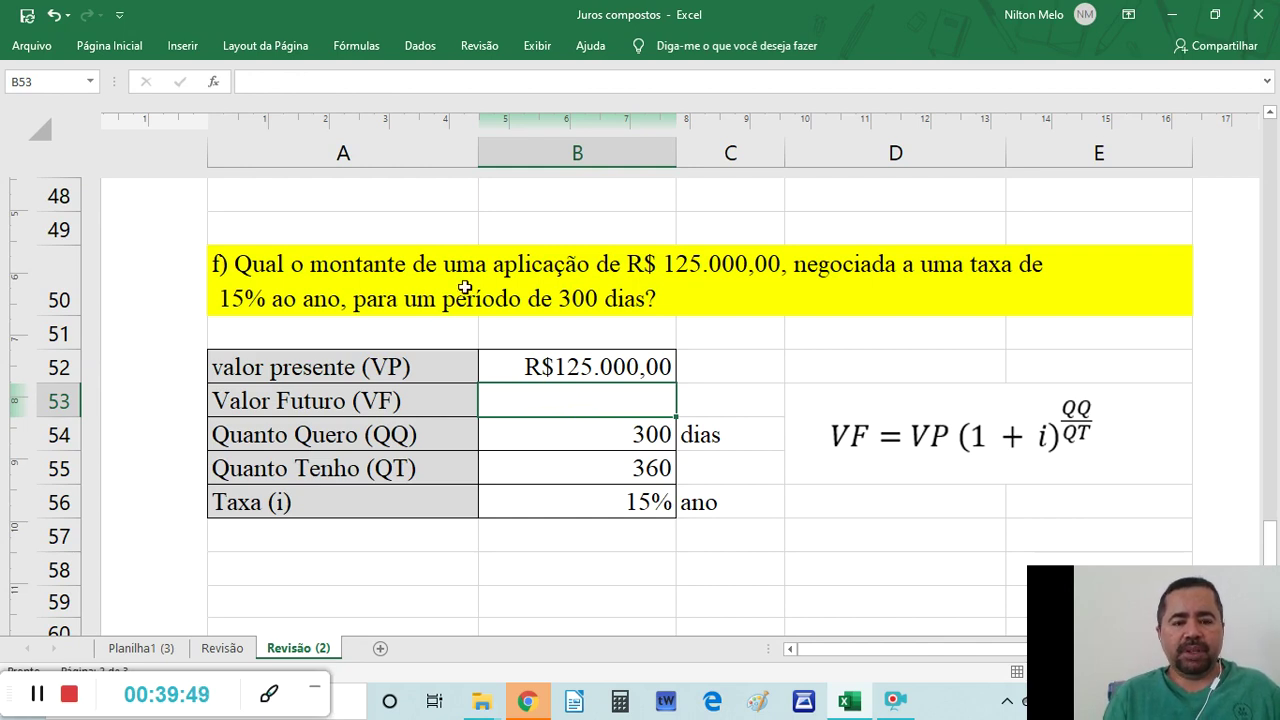
# Review question f's present value, interest rate and desired period, including the time units of the rate and period.
pyautogui.click(571, 368)
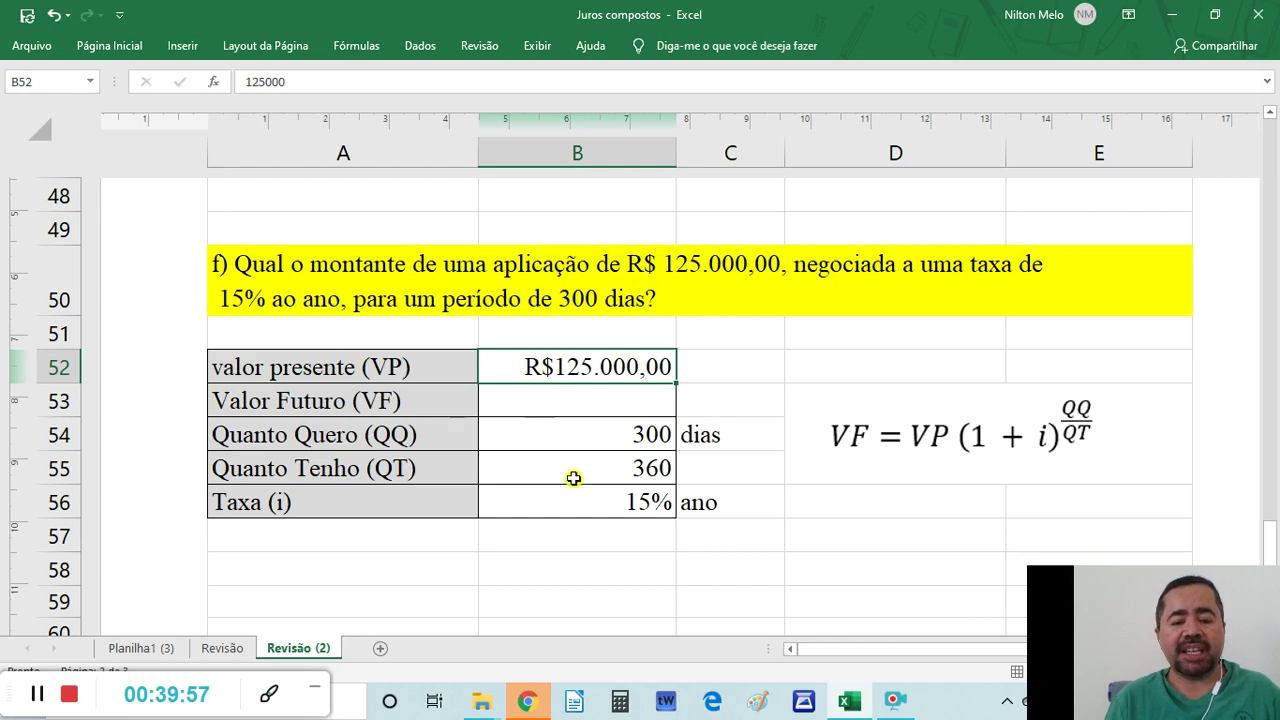
pyautogui.click(648, 506)
pyautogui.click(706, 507)
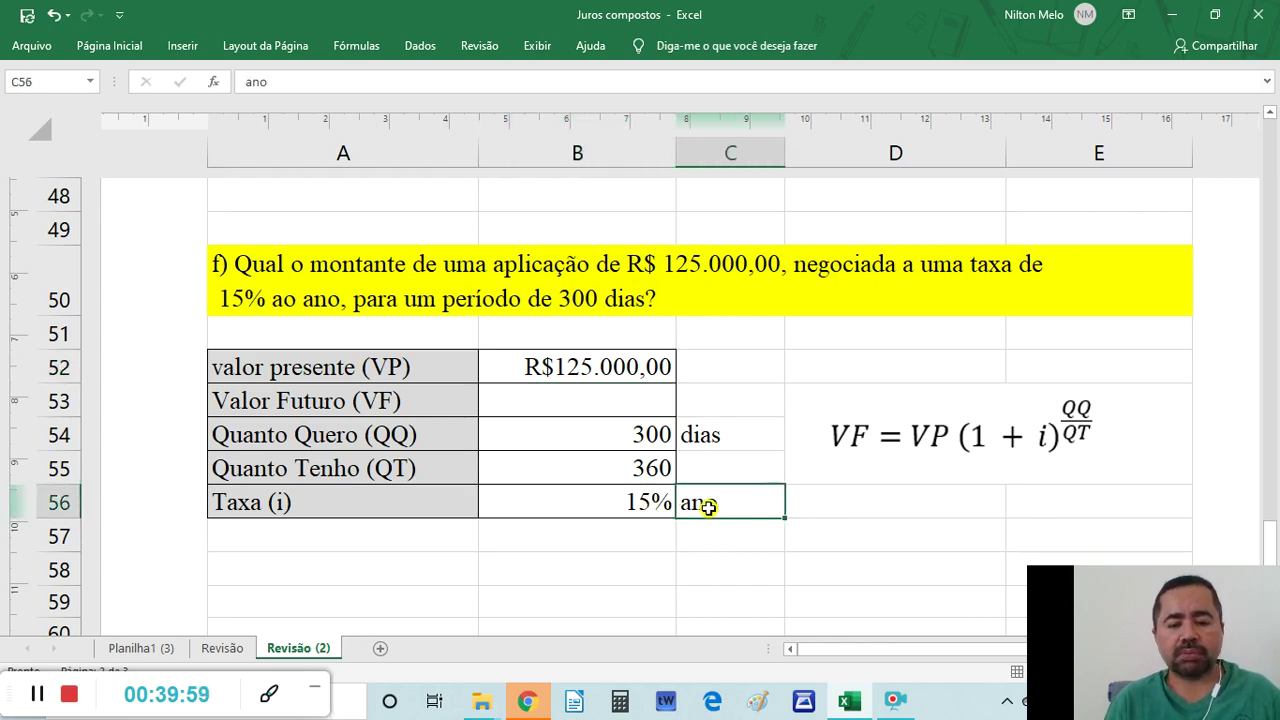
pyautogui.click(634, 502)
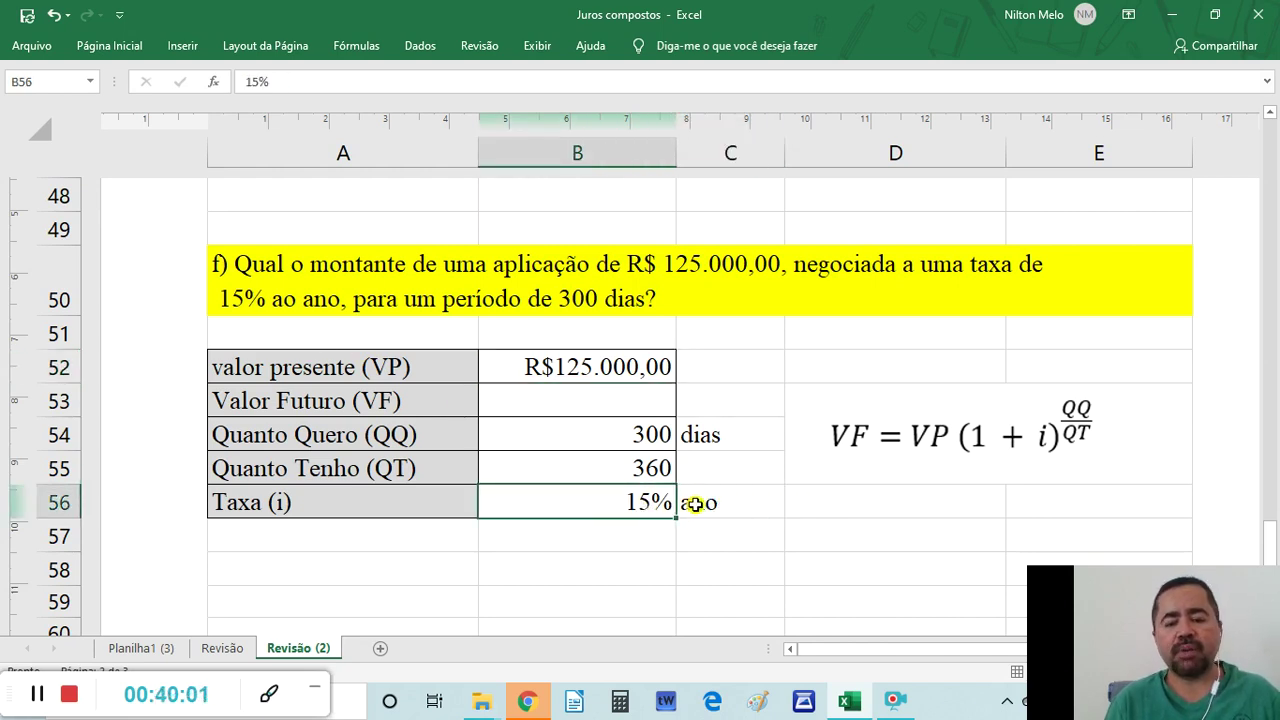
pyautogui.click(697, 503)
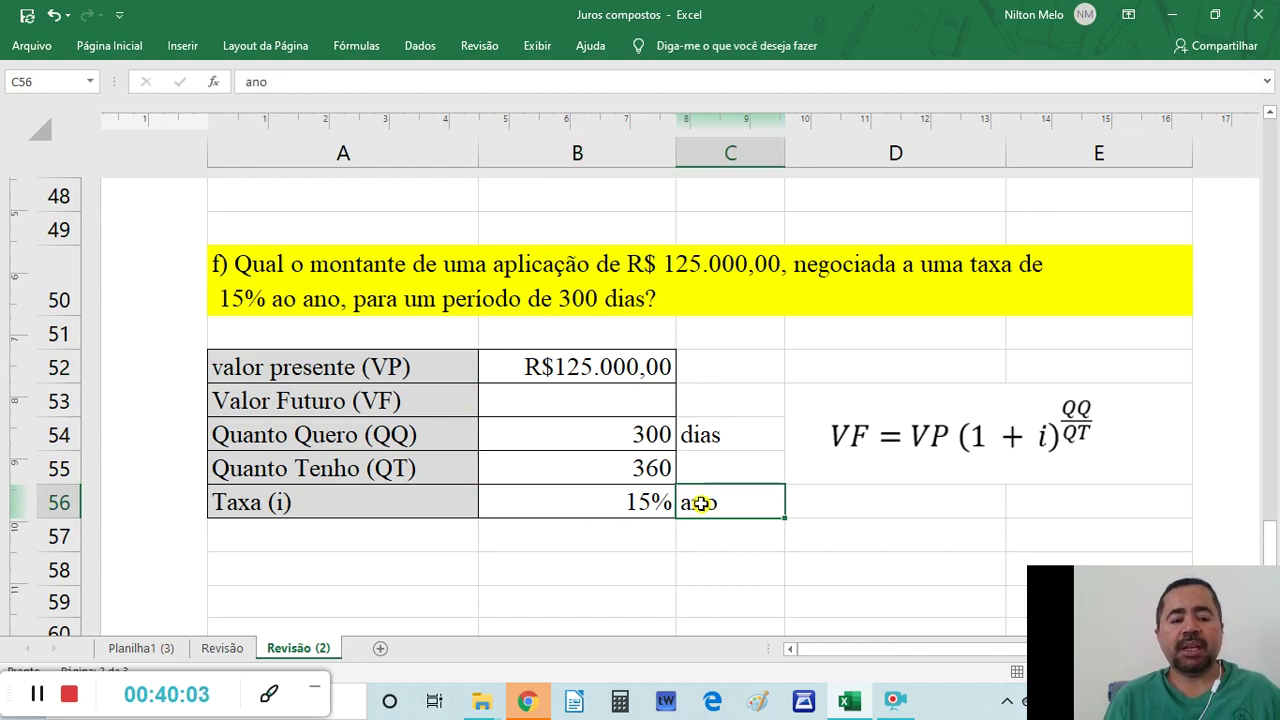
pyautogui.click(640, 501)
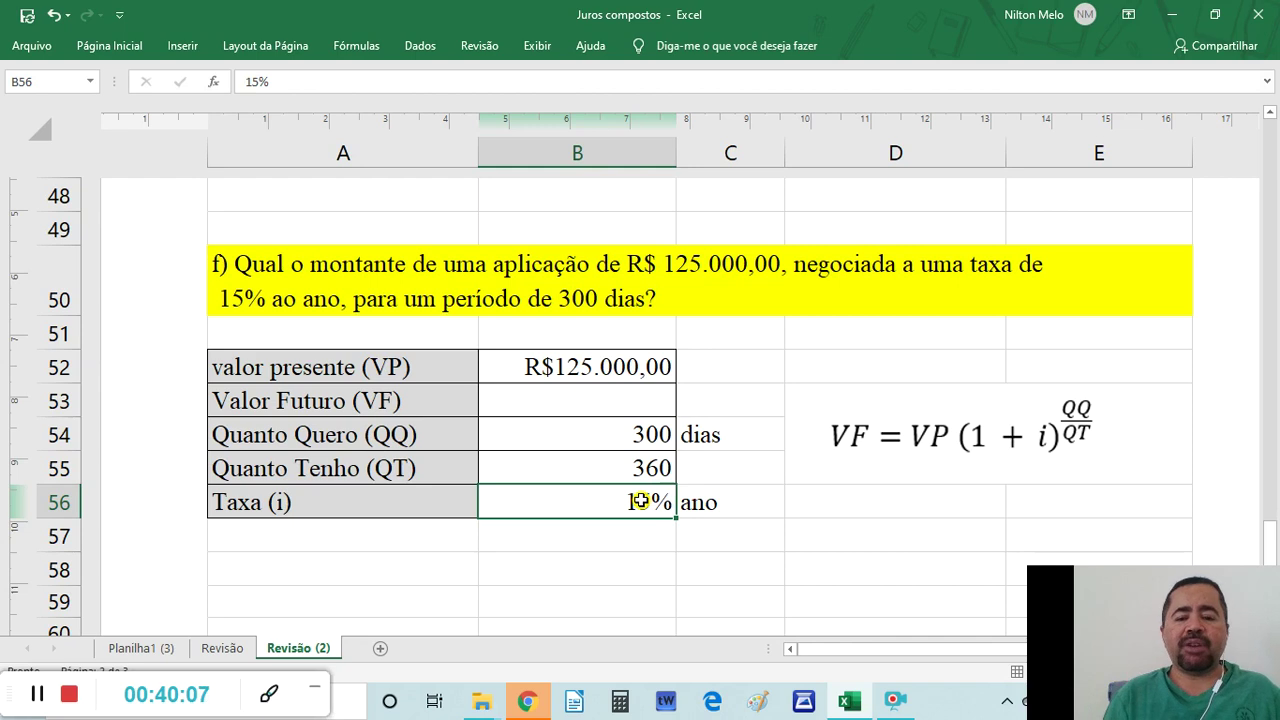
pyautogui.click(637, 435)
pyautogui.click(700, 436)
# Try adding the unit "dias" after the Quanto Quero (QQ) number inside cell B54.
pyautogui.click(645, 440)
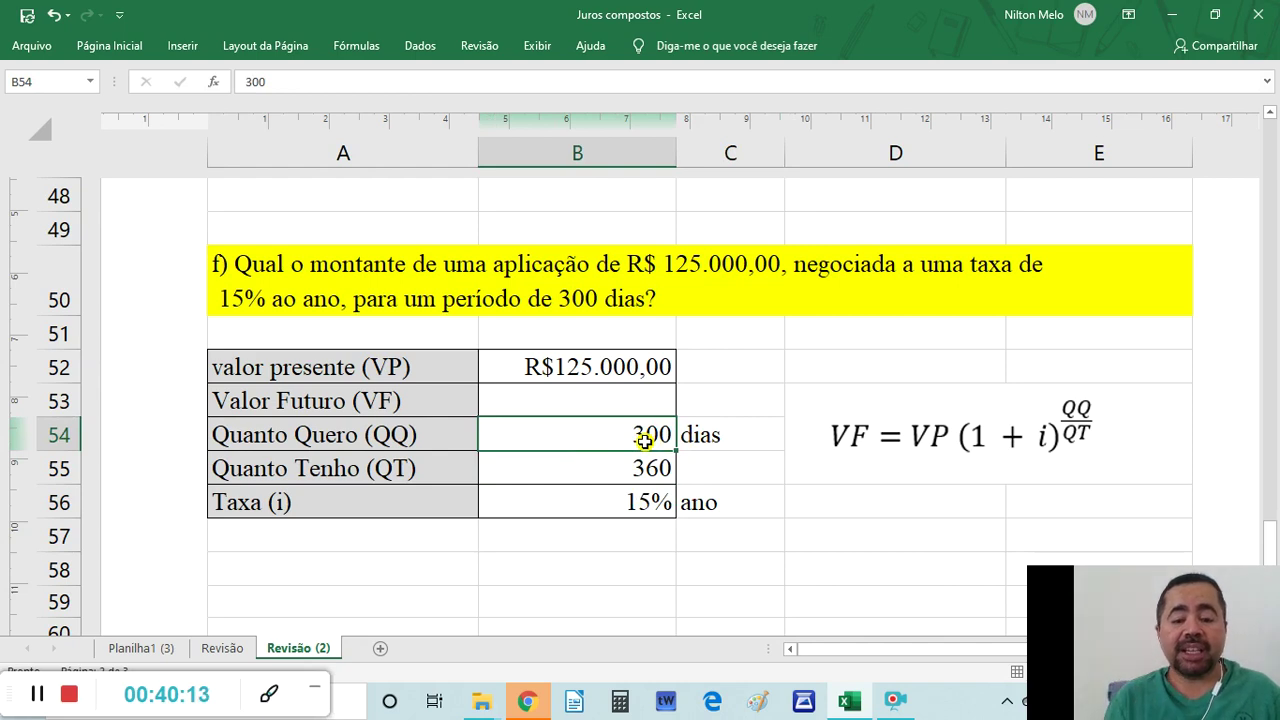
pyautogui.press('F2')
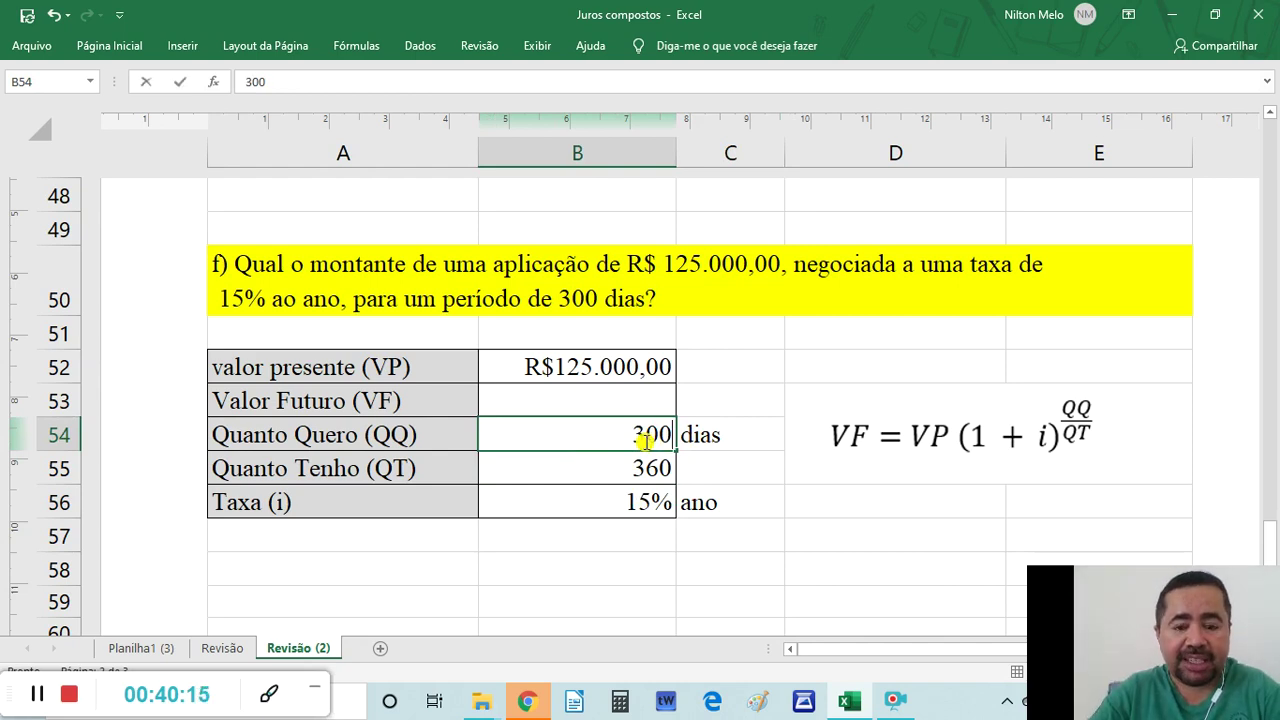
pyautogui.write('dias')
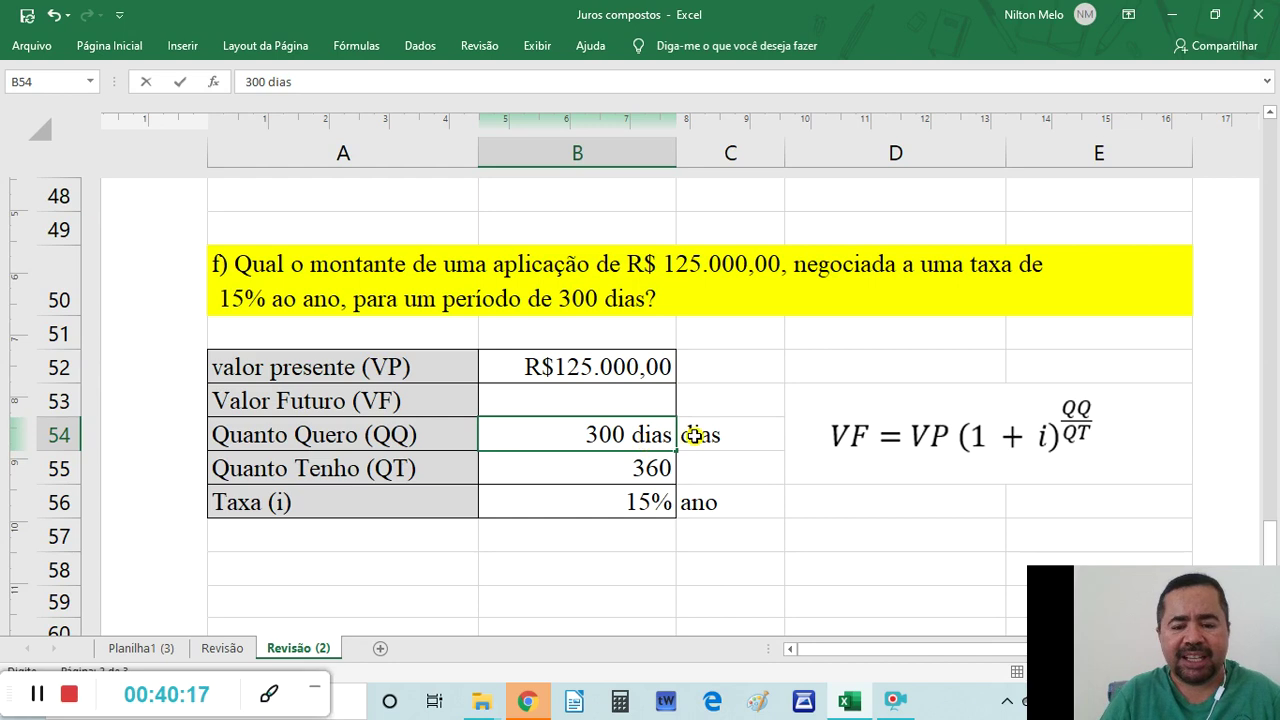
pyautogui.click(650, 472)
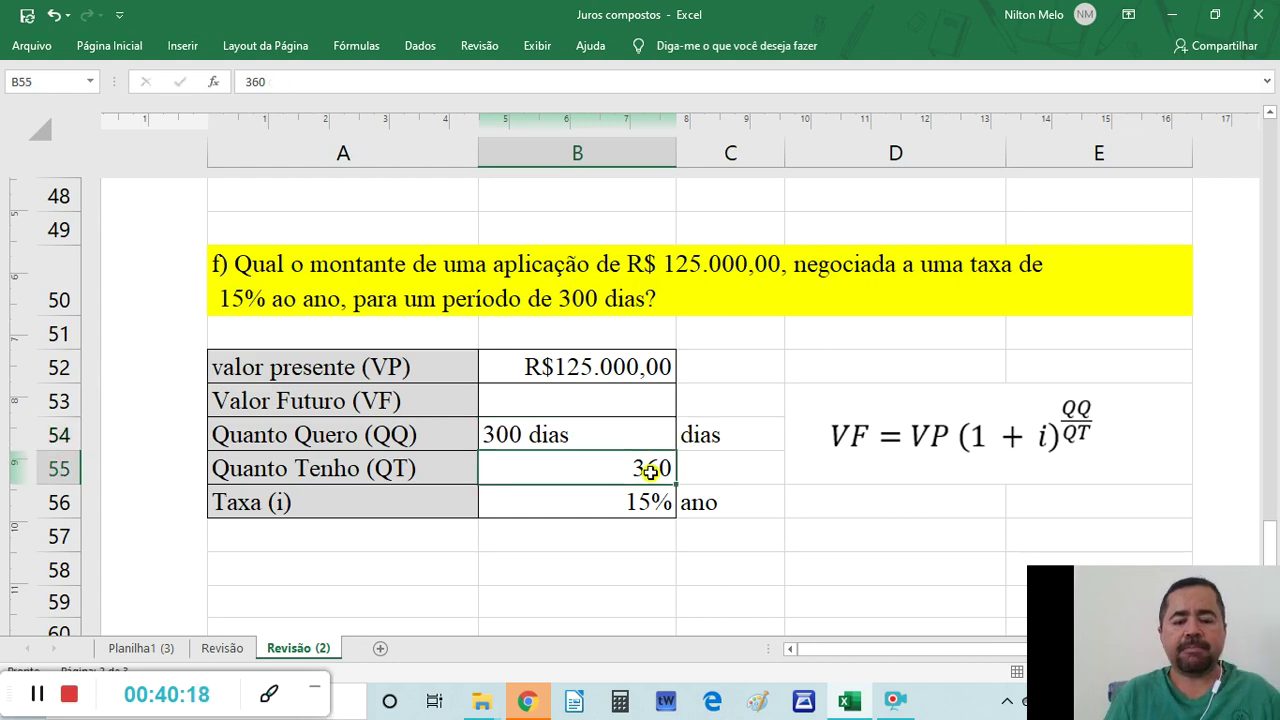
# Remove the word "dias" from B54 so the Quanto Quero (QQ) cell holds only the number 300.
pyautogui.click(575, 433)
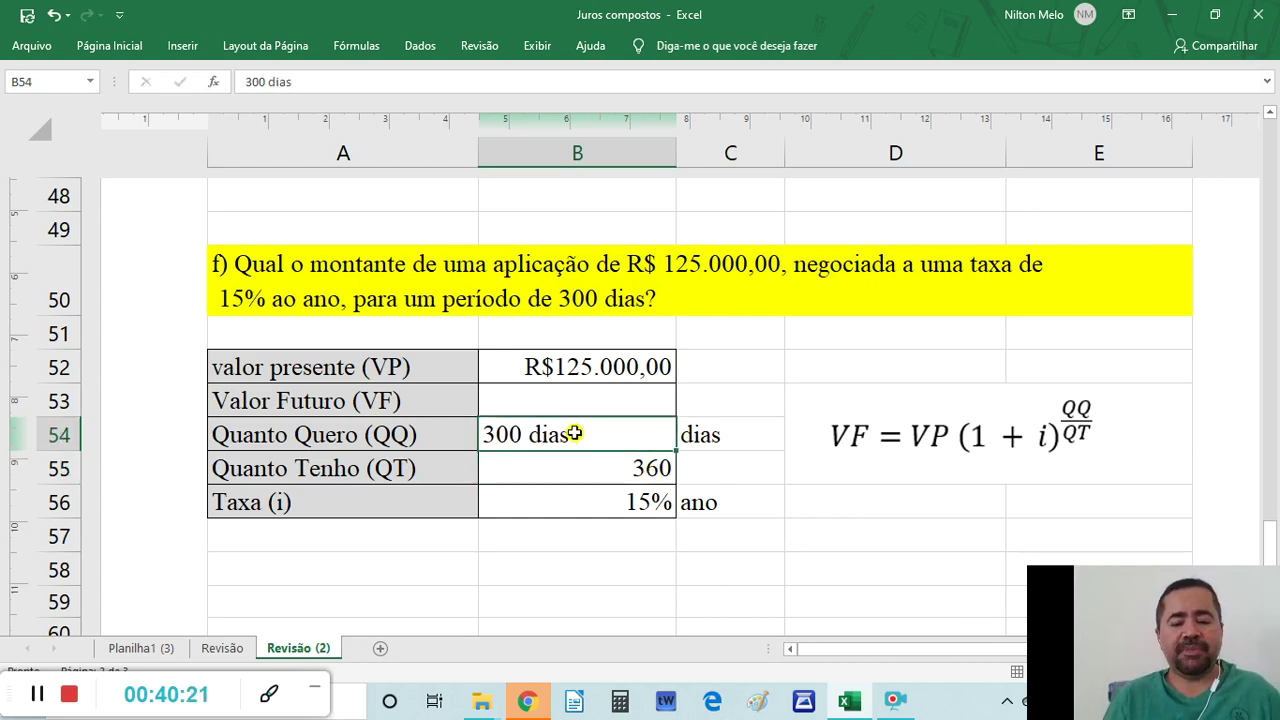
pyautogui.doubleClick(575, 433)
pyautogui.press('BackSpace')
pyautogui.press('BackSpace')
pyautogui.press('BackSpace')
pyautogui.press('BackSpace')
pyautogui.press('BackSpace')
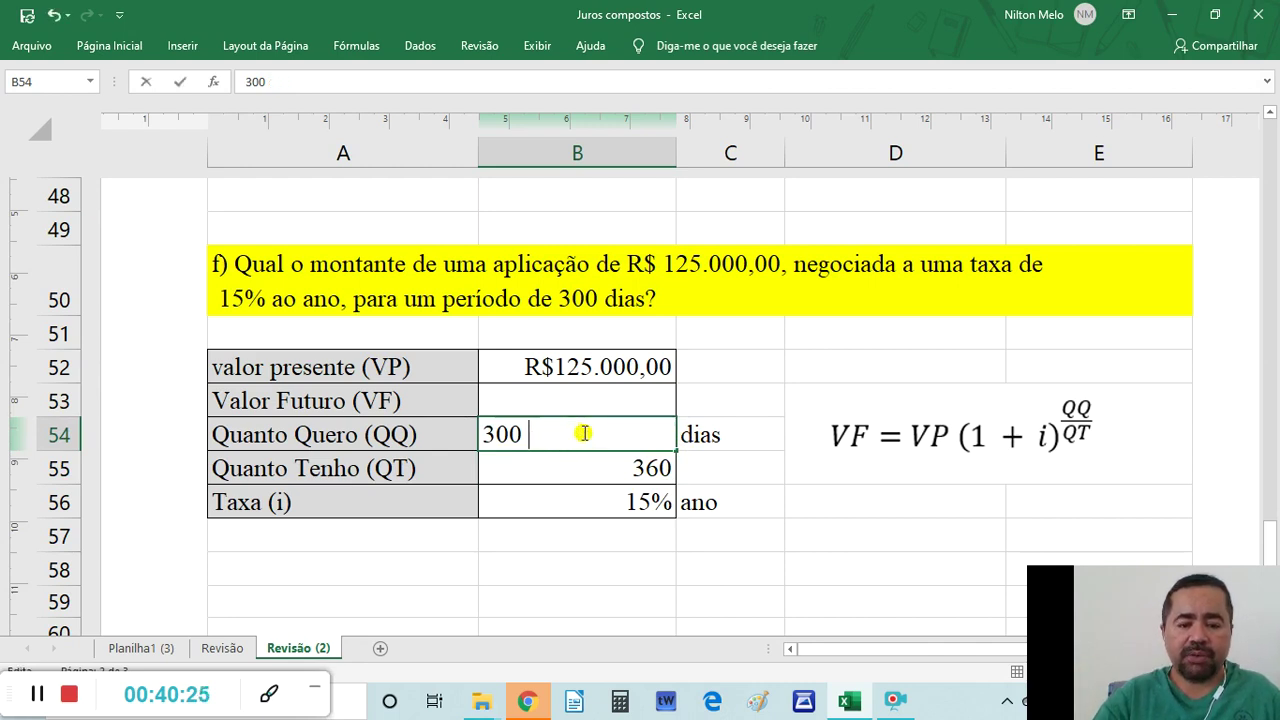
pyautogui.press('Return')
# Compare the time unit of question f's Quanto Quero (QQ) period with the time unit of its Taxa (i).
pyautogui.click(715, 435)
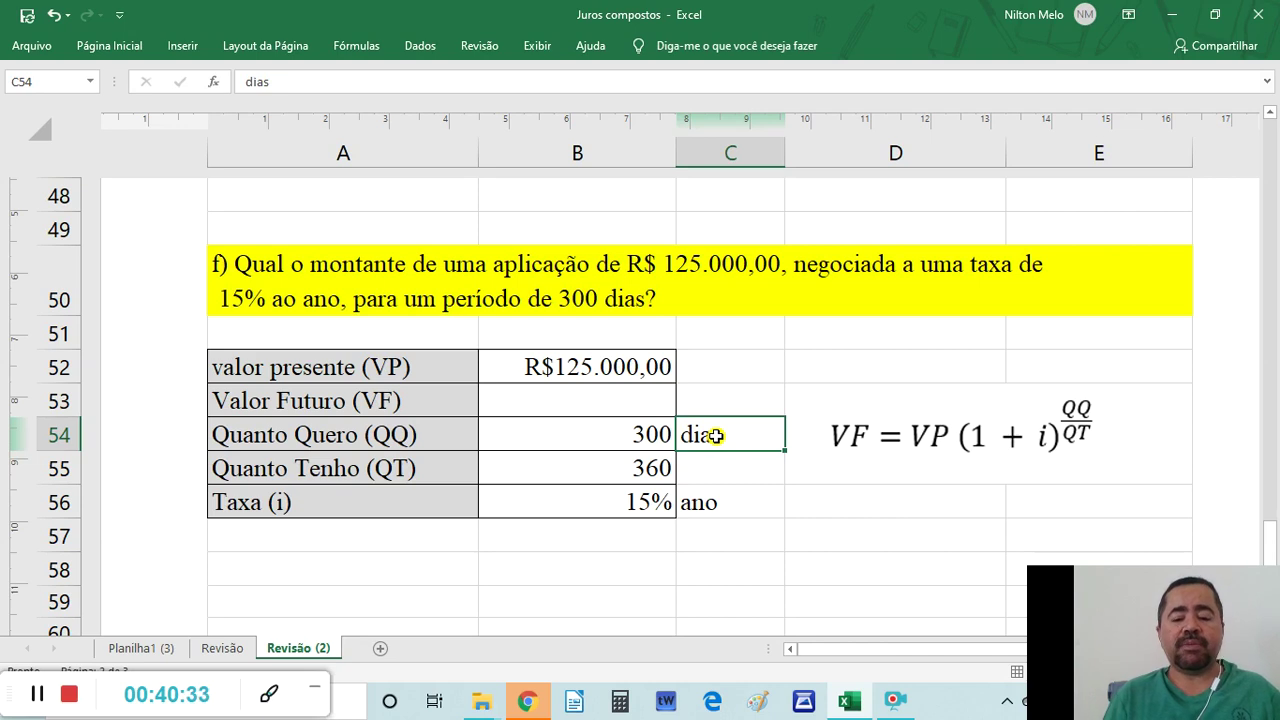
pyautogui.click(642, 436)
pyautogui.click(718, 437)
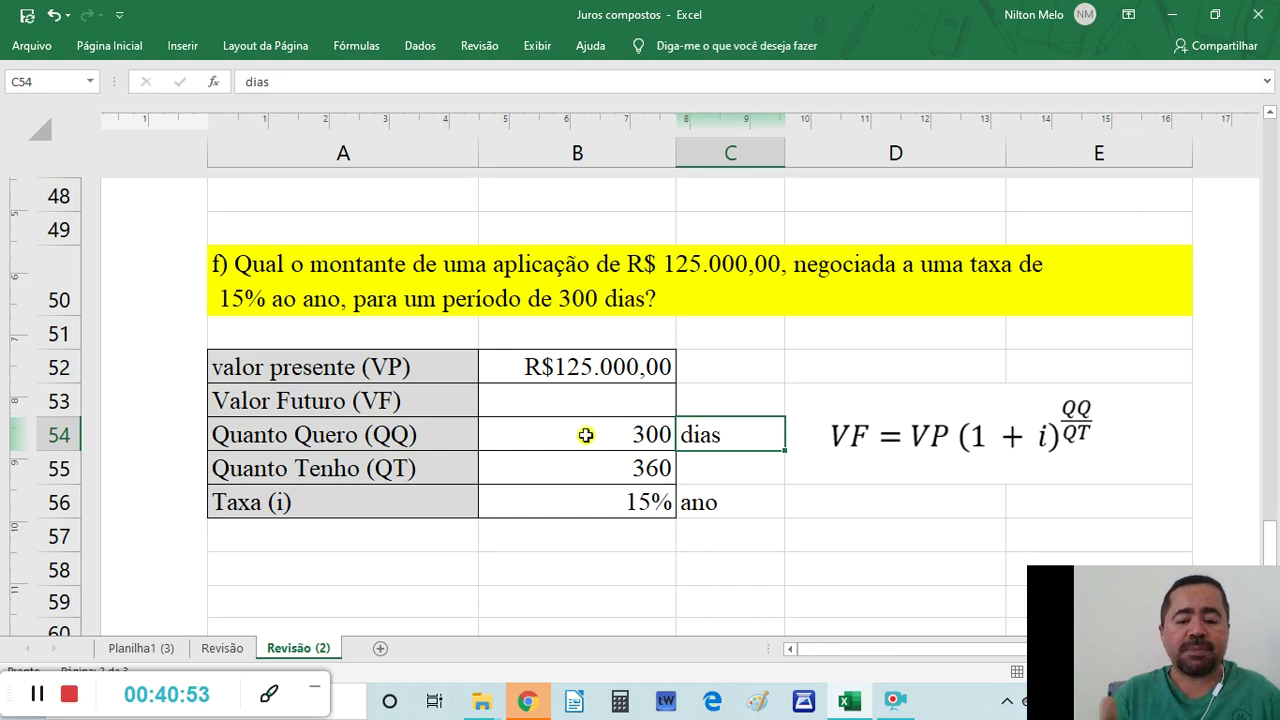
pyautogui.click(651, 499)
pyautogui.click(737, 500)
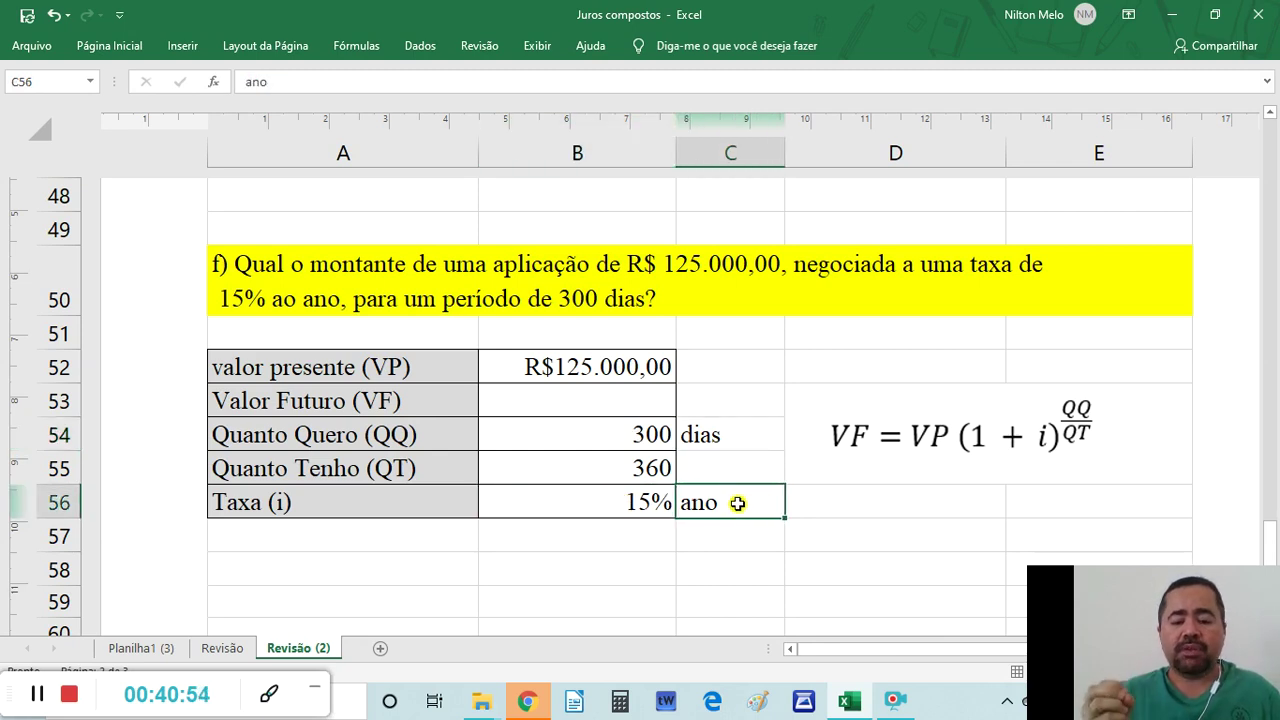
pyautogui.click(661, 497)
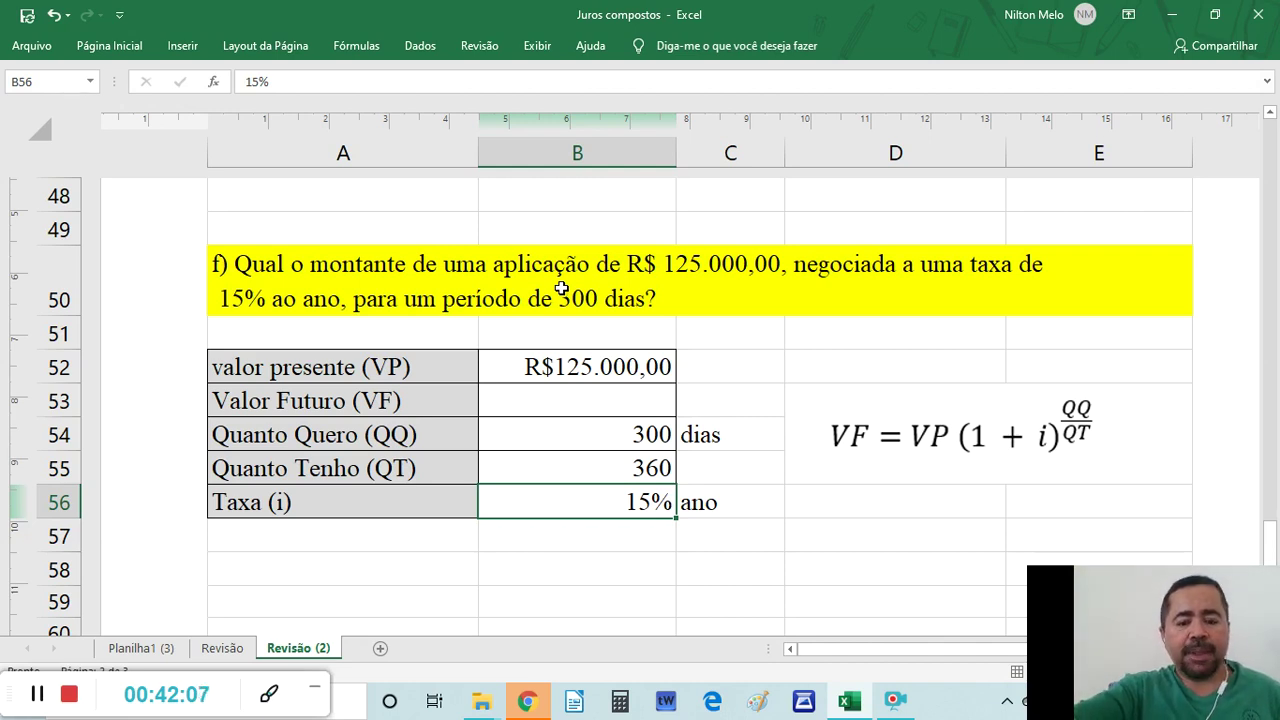
# Check question f's statement against the Quanto Quero (QQ) and Quanto Tenho (QT) values and the period's unit.
pyautogui.click(228, 290)
pyautogui.click(614, 470)
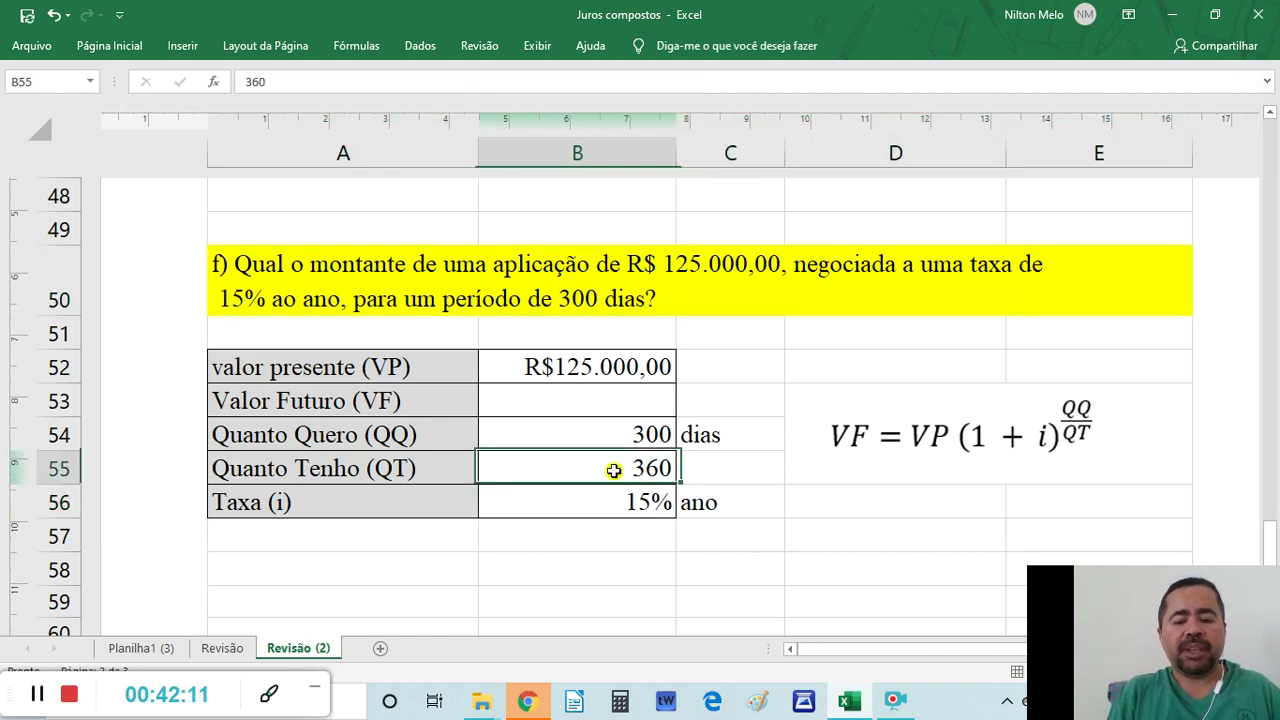
pyautogui.click(590, 431)
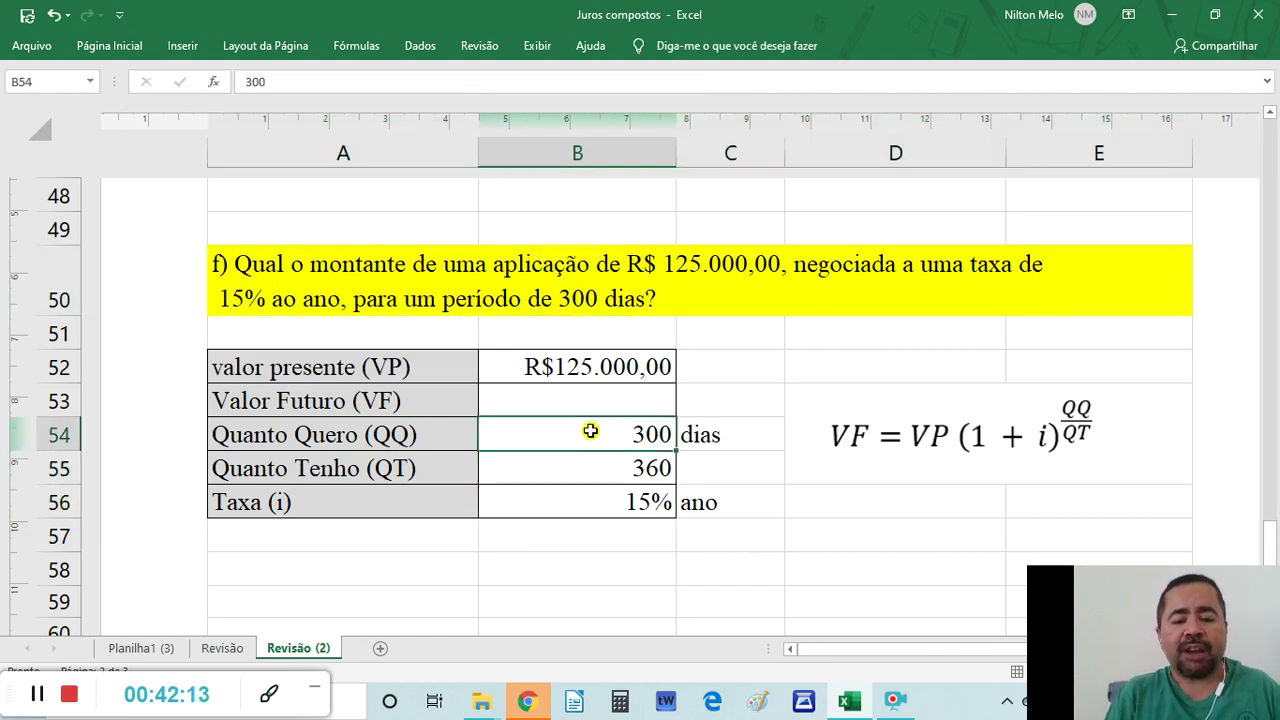
pyautogui.click(730, 444)
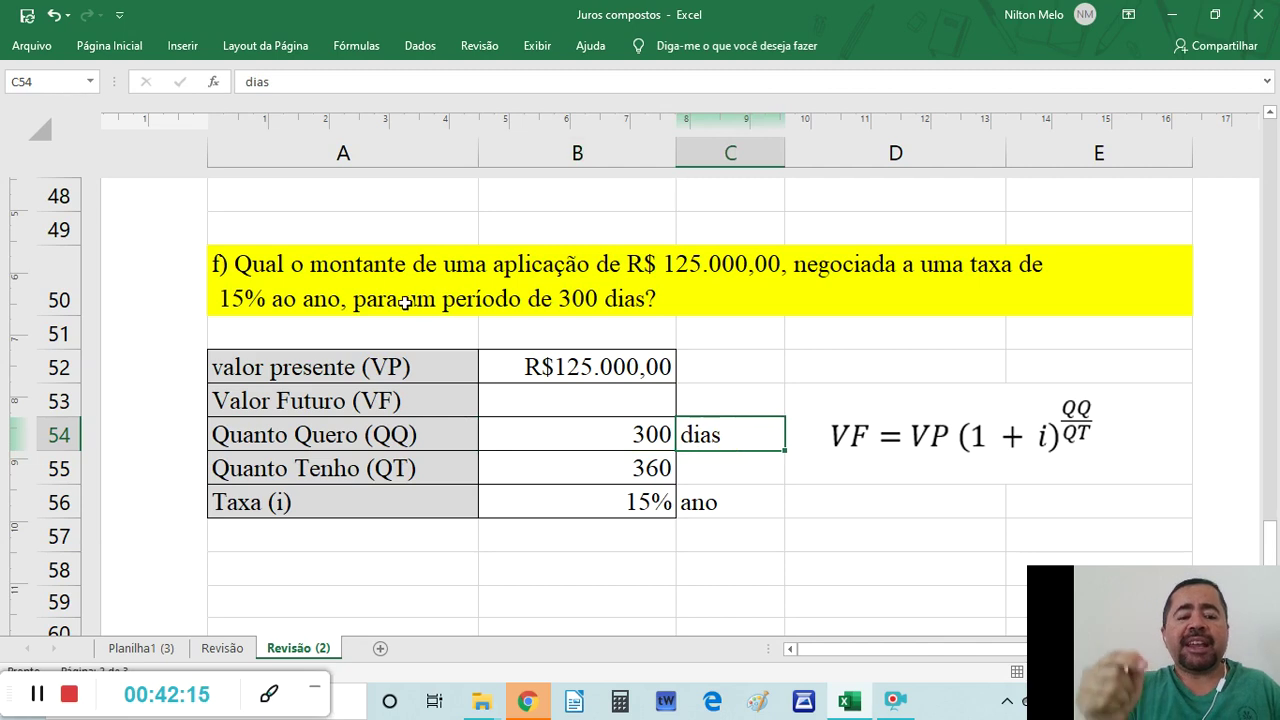
pyautogui.click(624, 465)
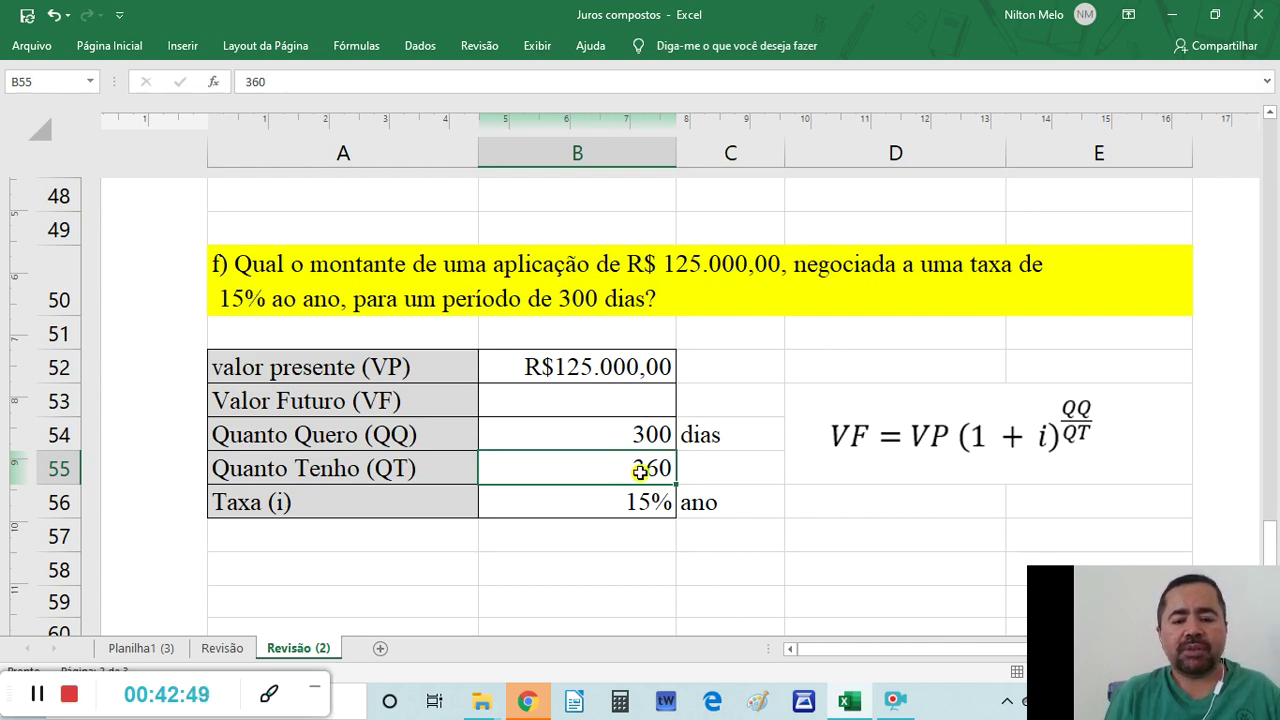
pyautogui.click(710, 443)
pyautogui.click(637, 465)
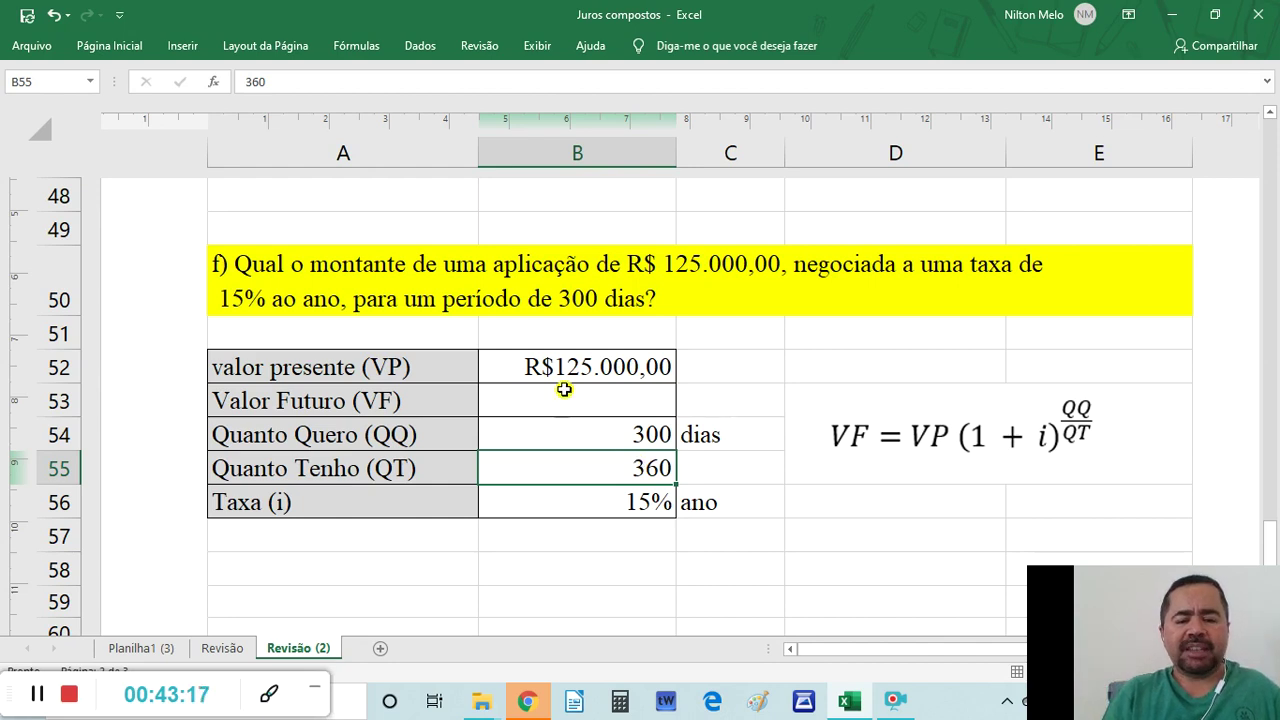
pyautogui.click(561, 350)
pyautogui.click(586, 404)
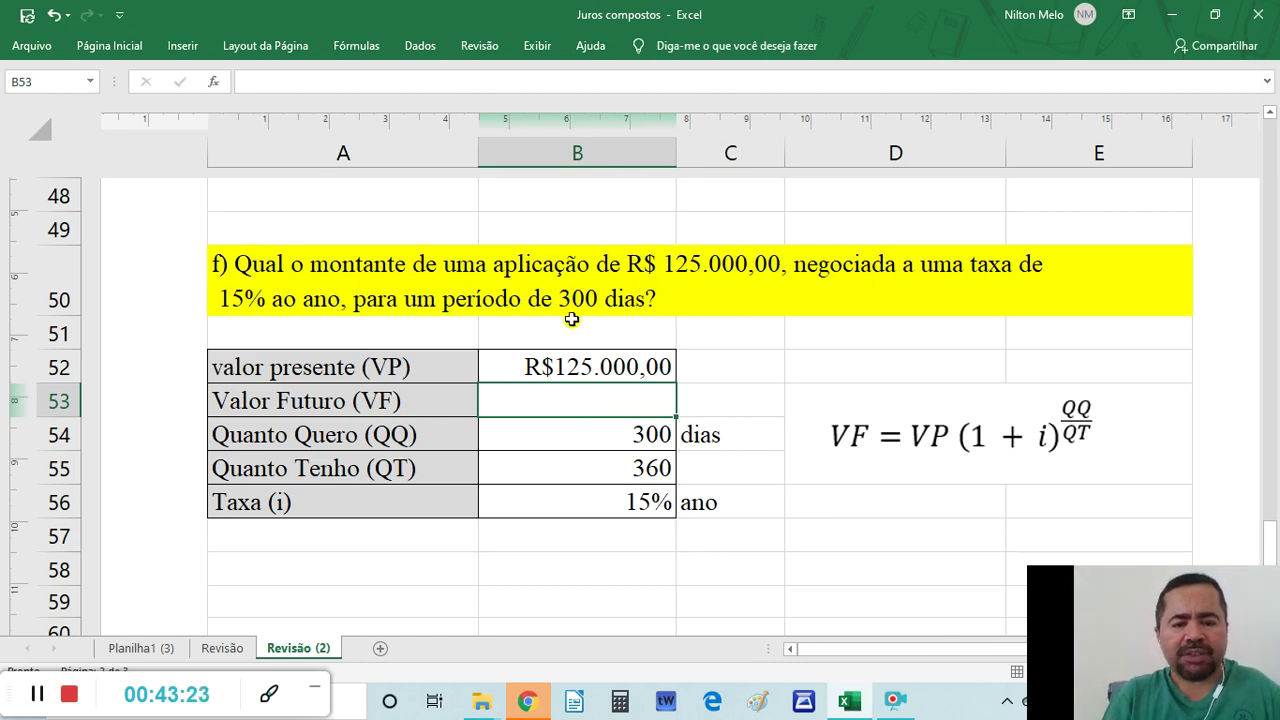
pyautogui.click(620, 436)
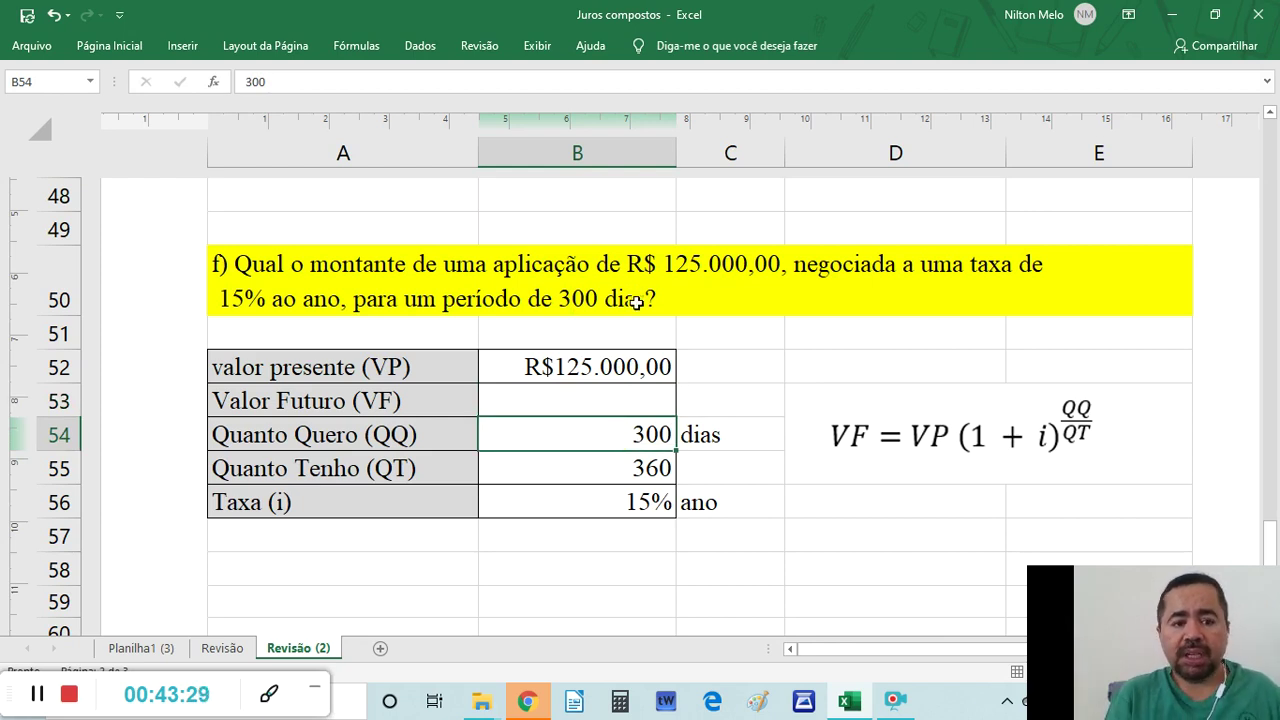
pyautogui.click(644, 472)
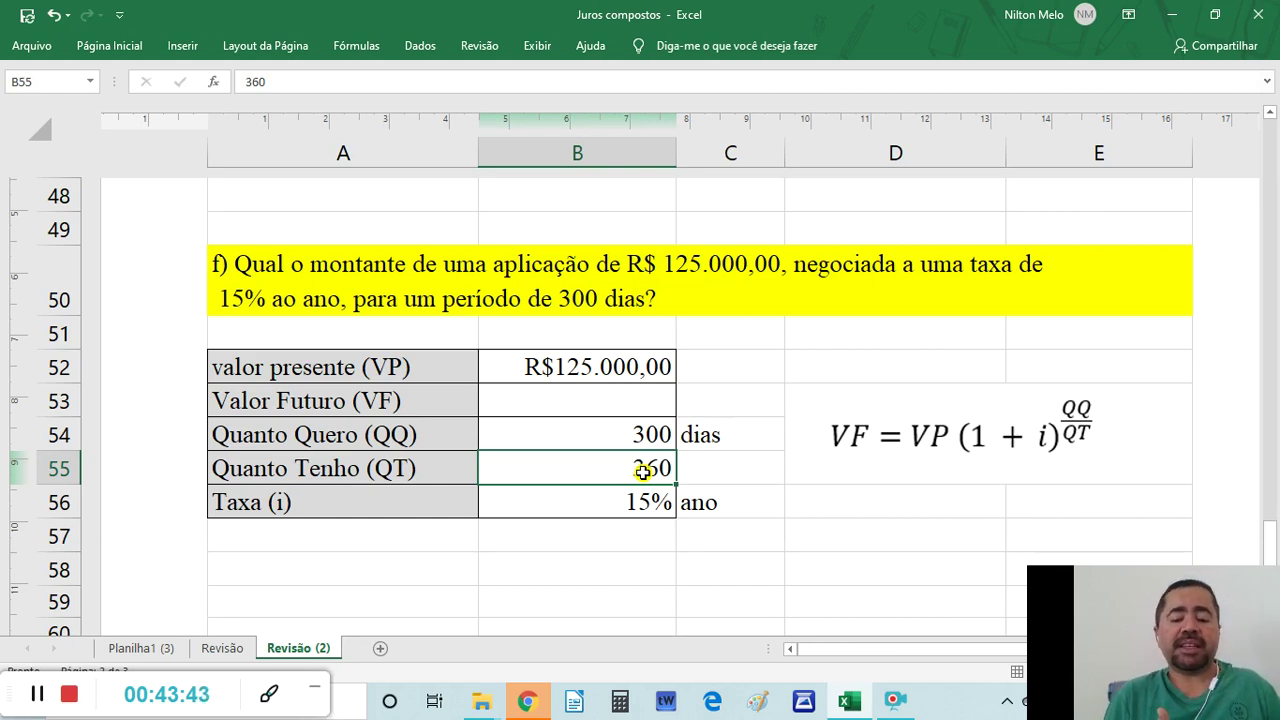
# Begin question f's Valor Futuro (VF) formula in B53 with the present value times one plus the rate: =B52*(1+B56).
pyautogui.click(610, 401)
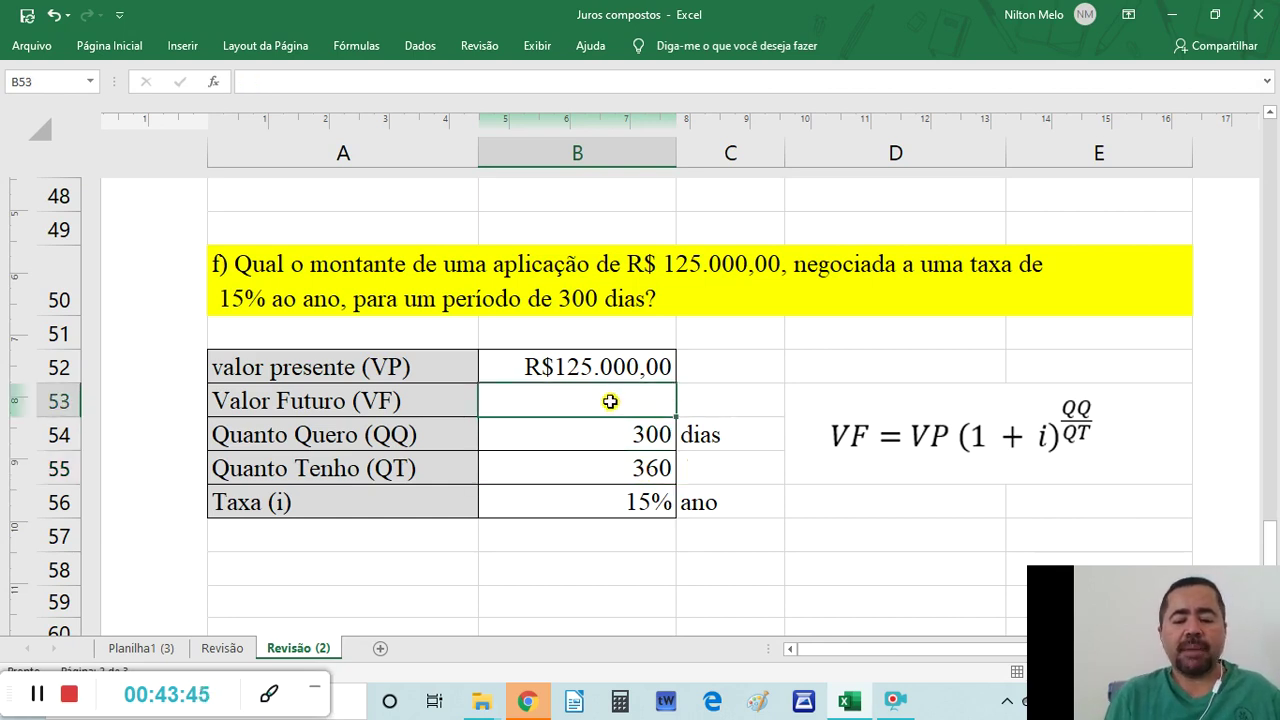
pyautogui.write('=')
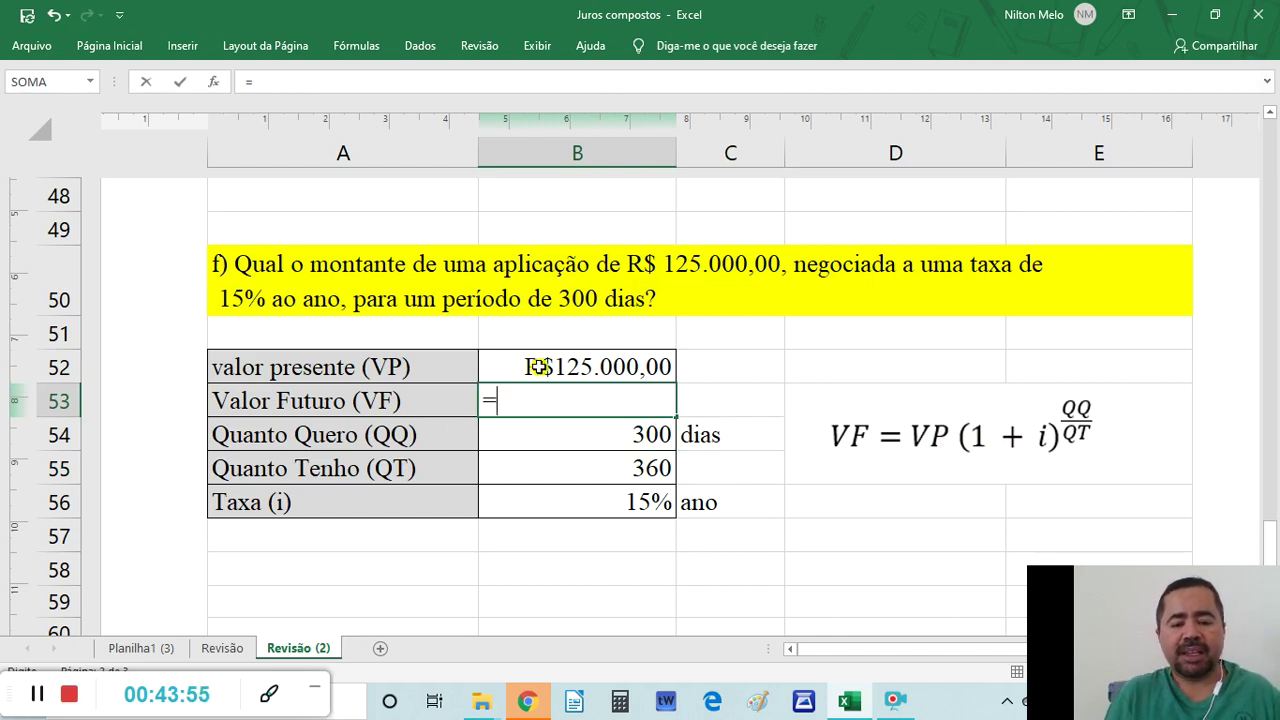
pyautogui.click(578, 370)
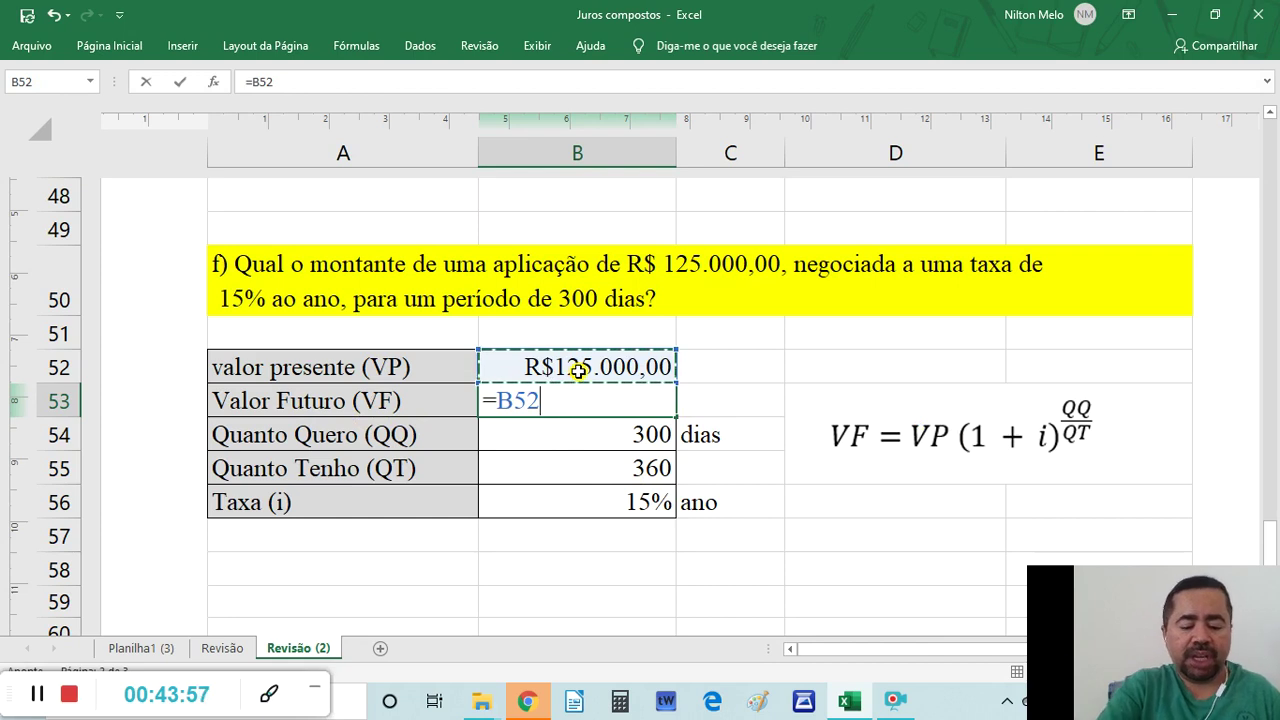
pyautogui.write('*')
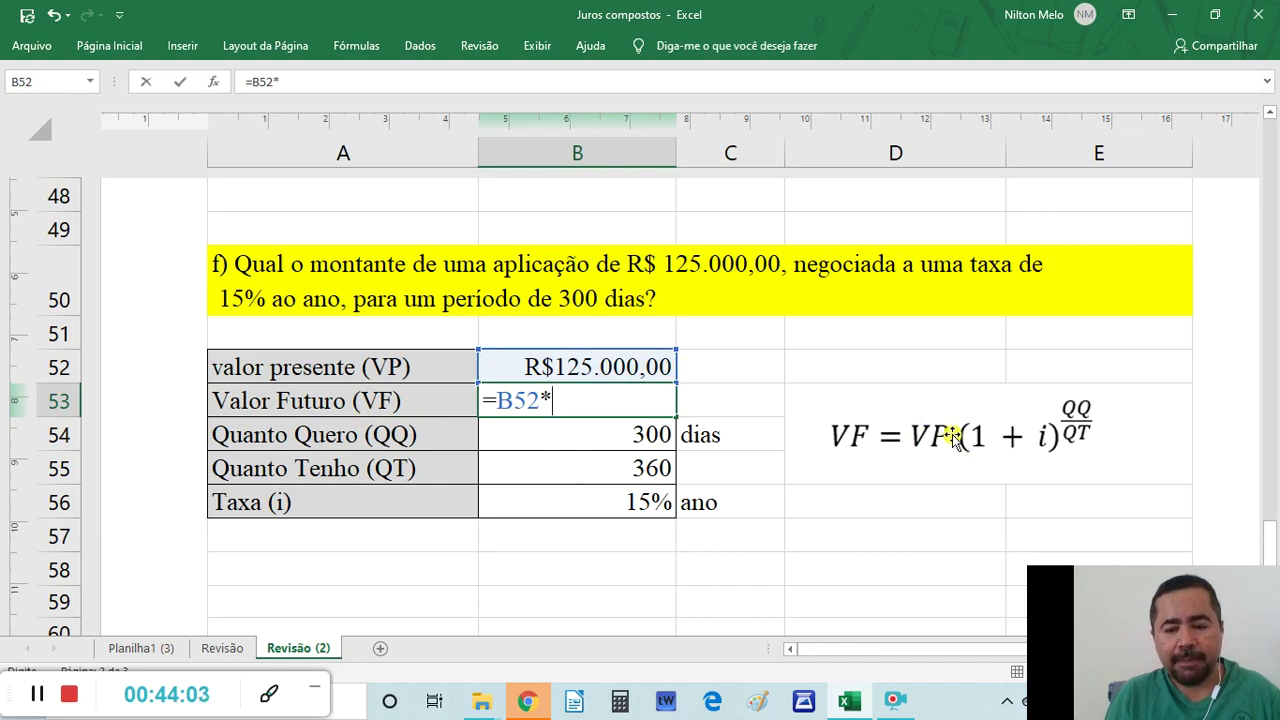
pyautogui.write('(1')
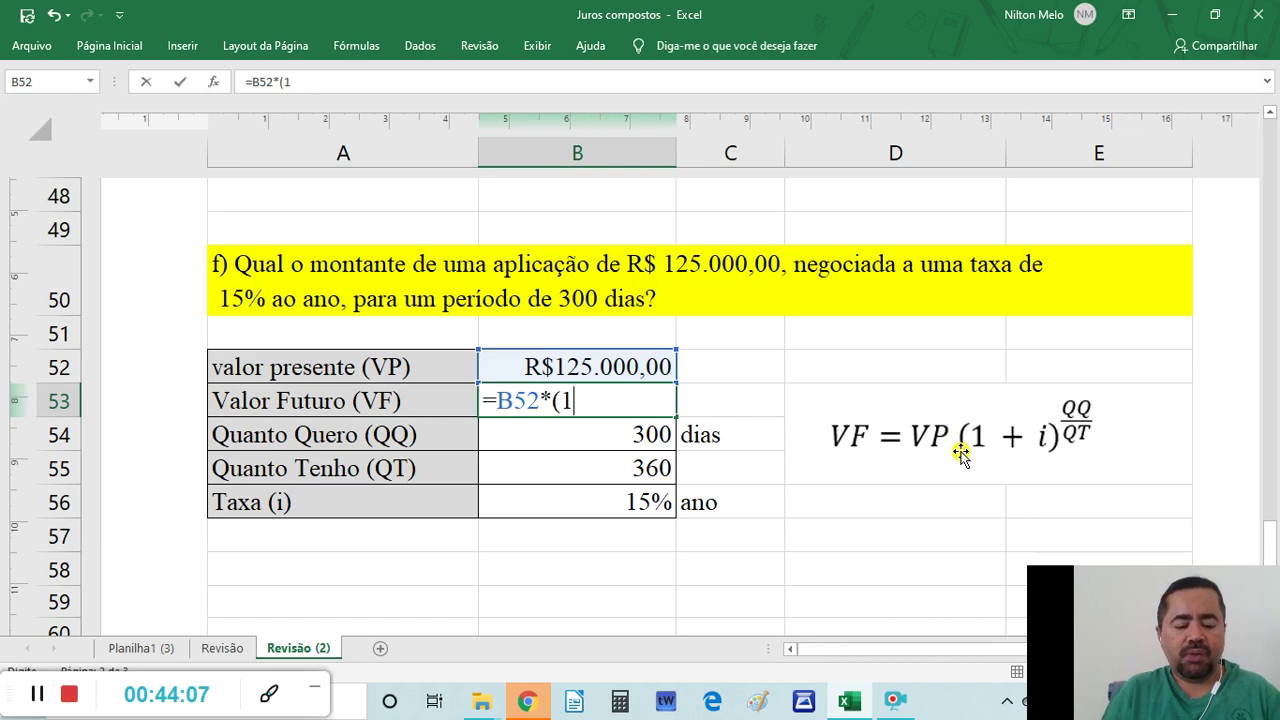
pyautogui.write('+')
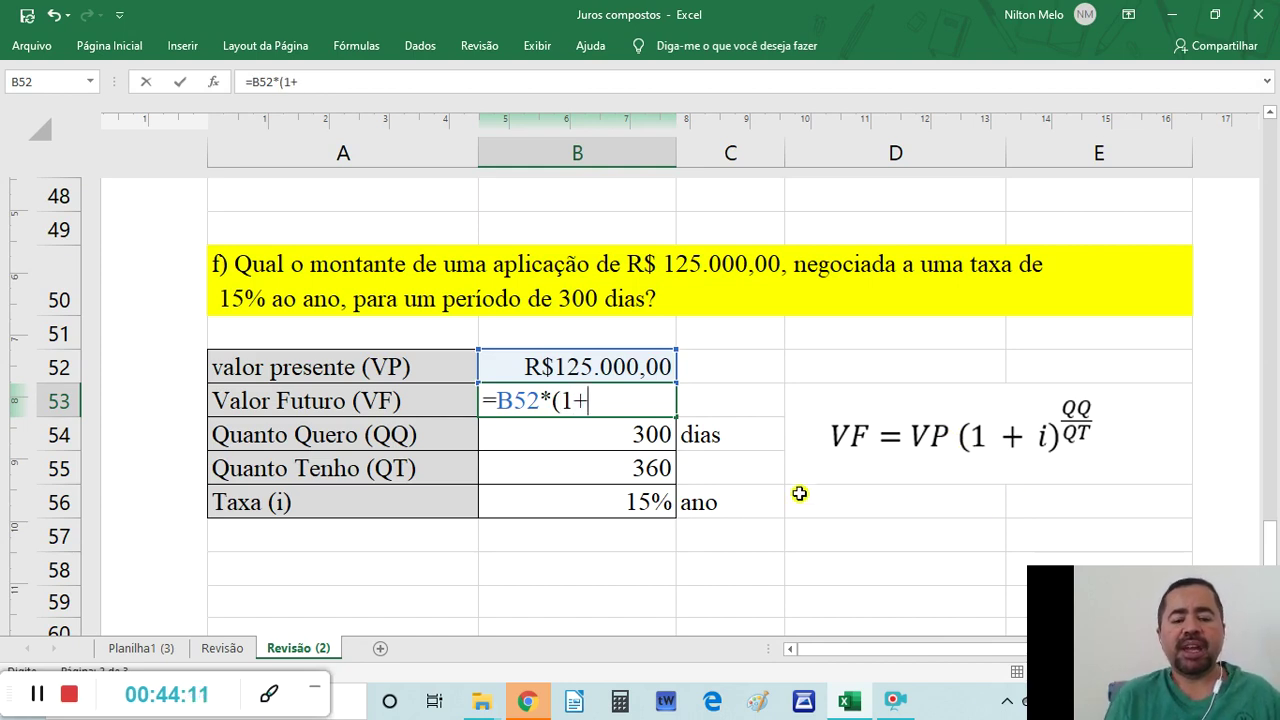
pyautogui.click(630, 511)
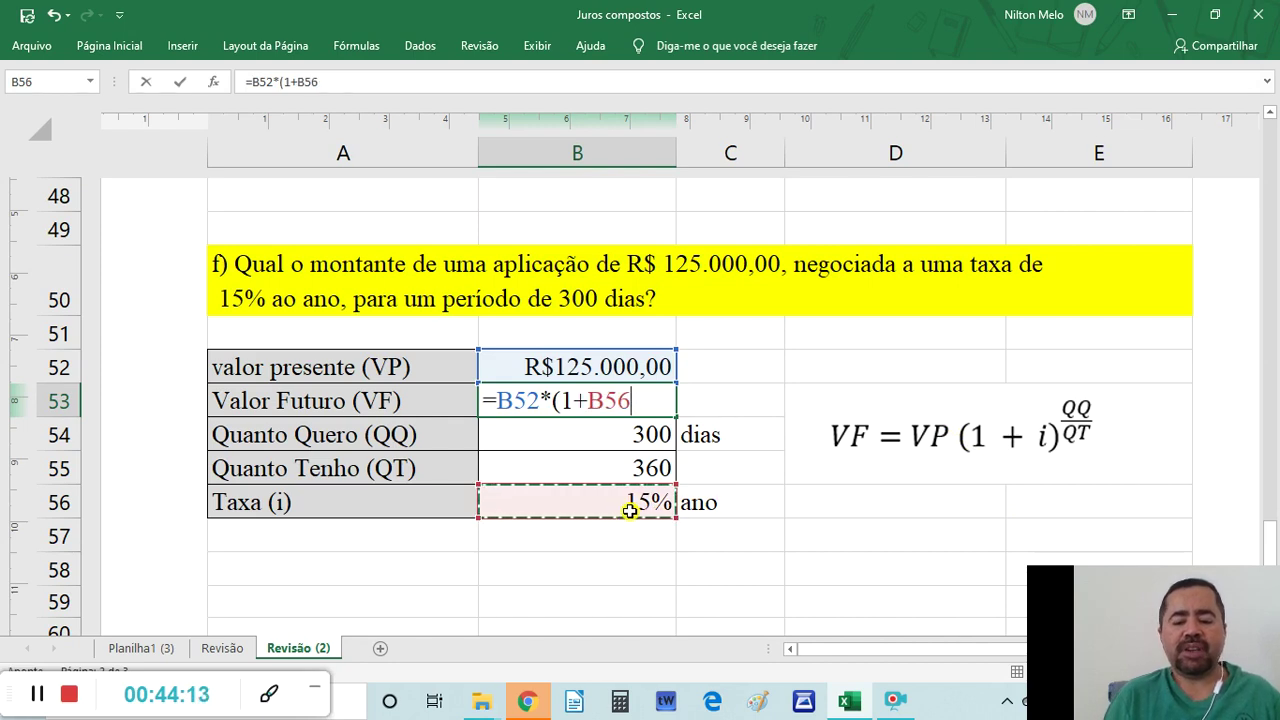
pyautogui.write(')')
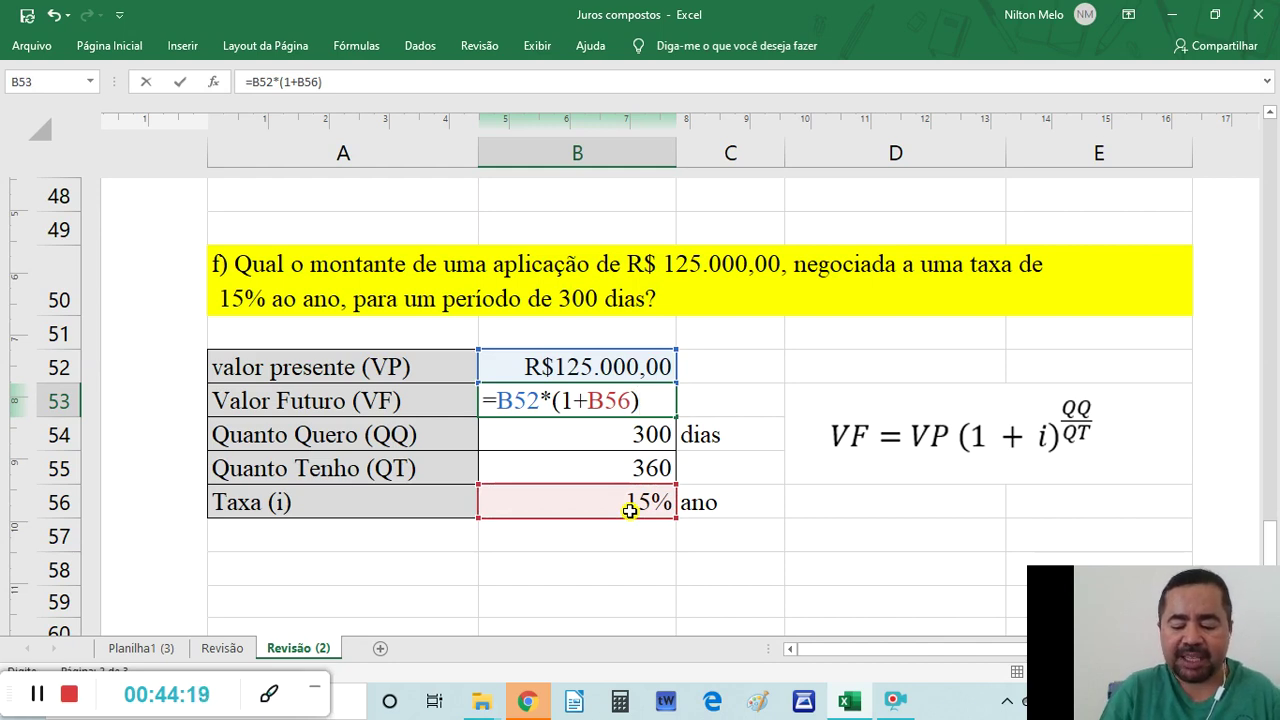
# Complete the B53 formula by raising the parenthesis to the Quanto Quero over Quanto Tenho exponent, ^(B54/B55).
pyautogui.write('^')
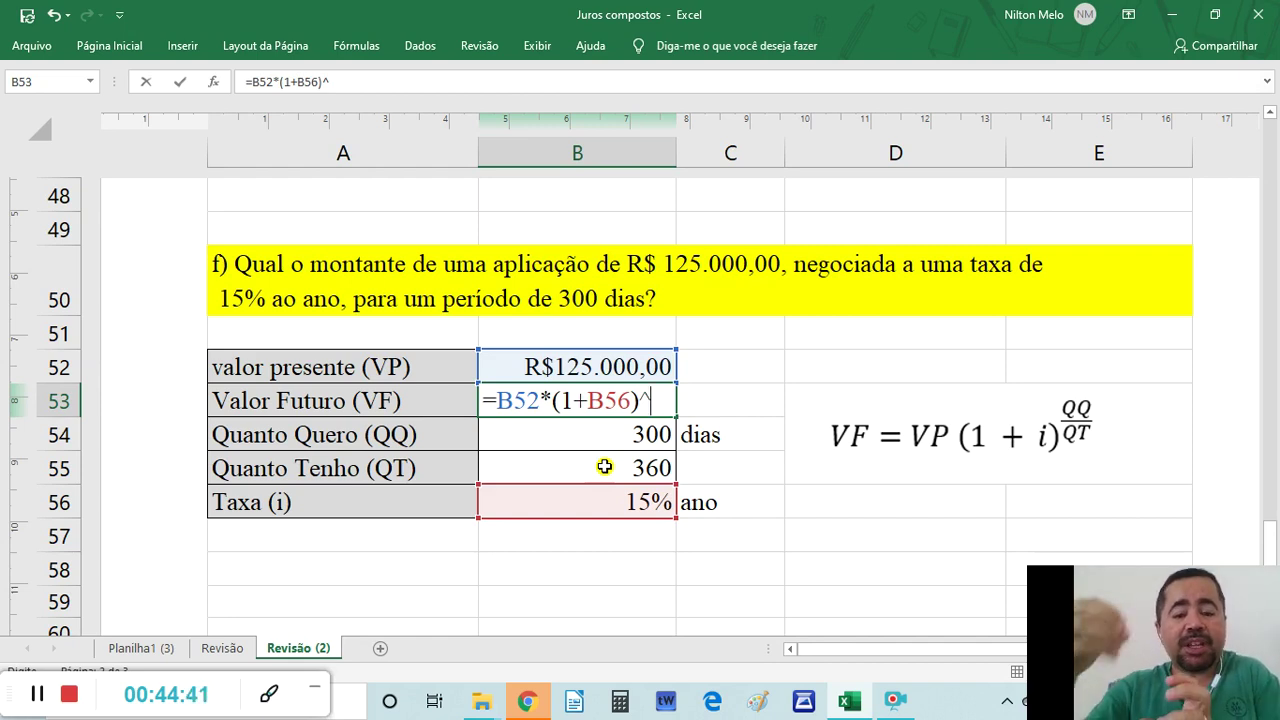
pyautogui.write('(')
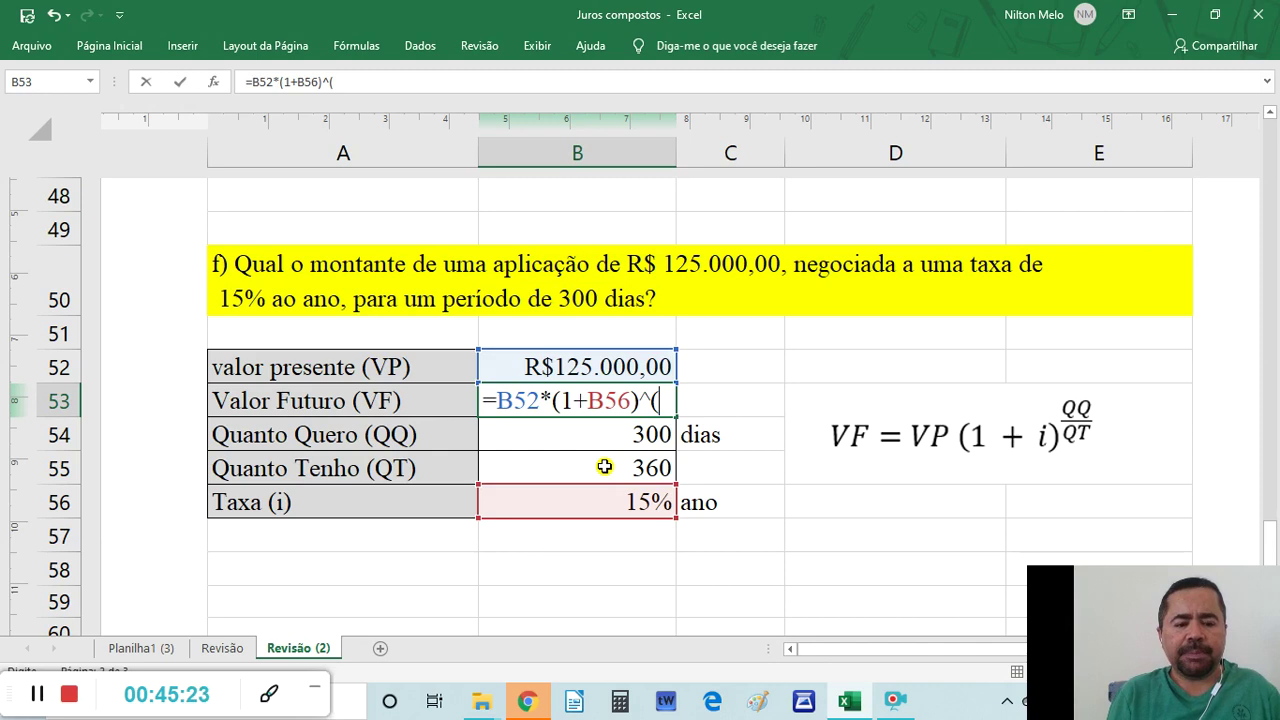
pyautogui.click(612, 437)
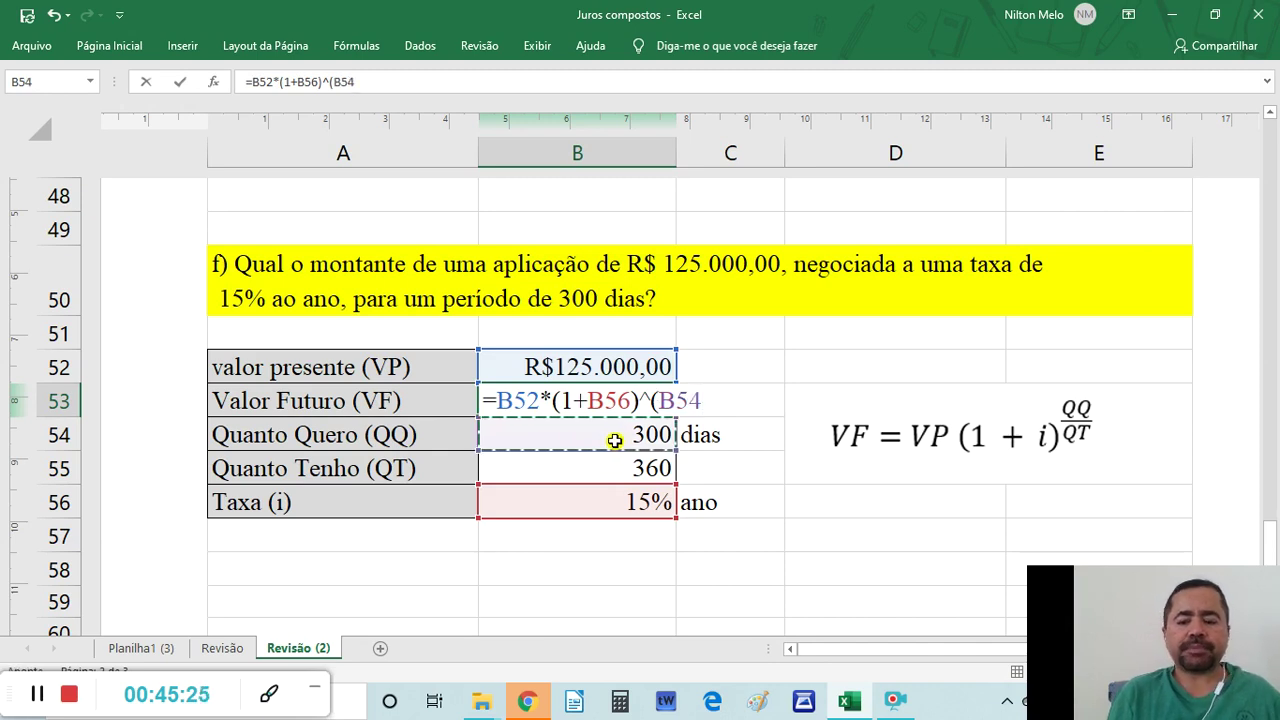
pyautogui.write('/')
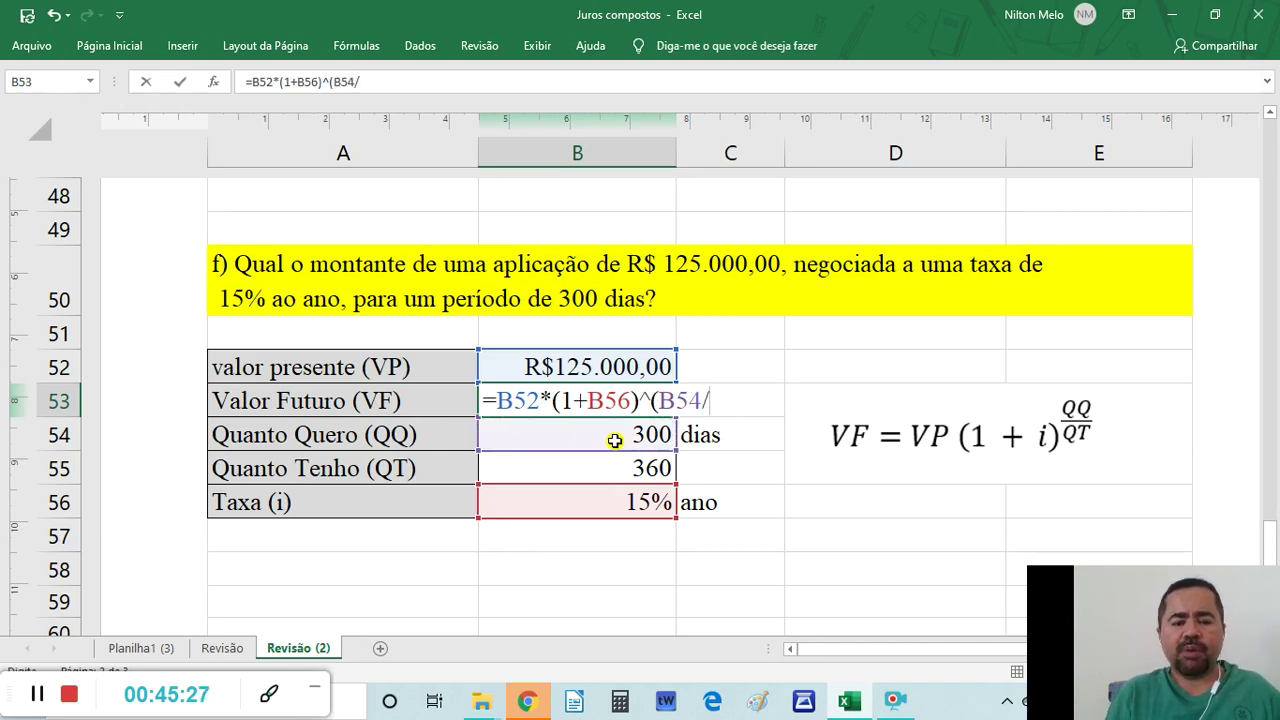
pyautogui.click(617, 467)
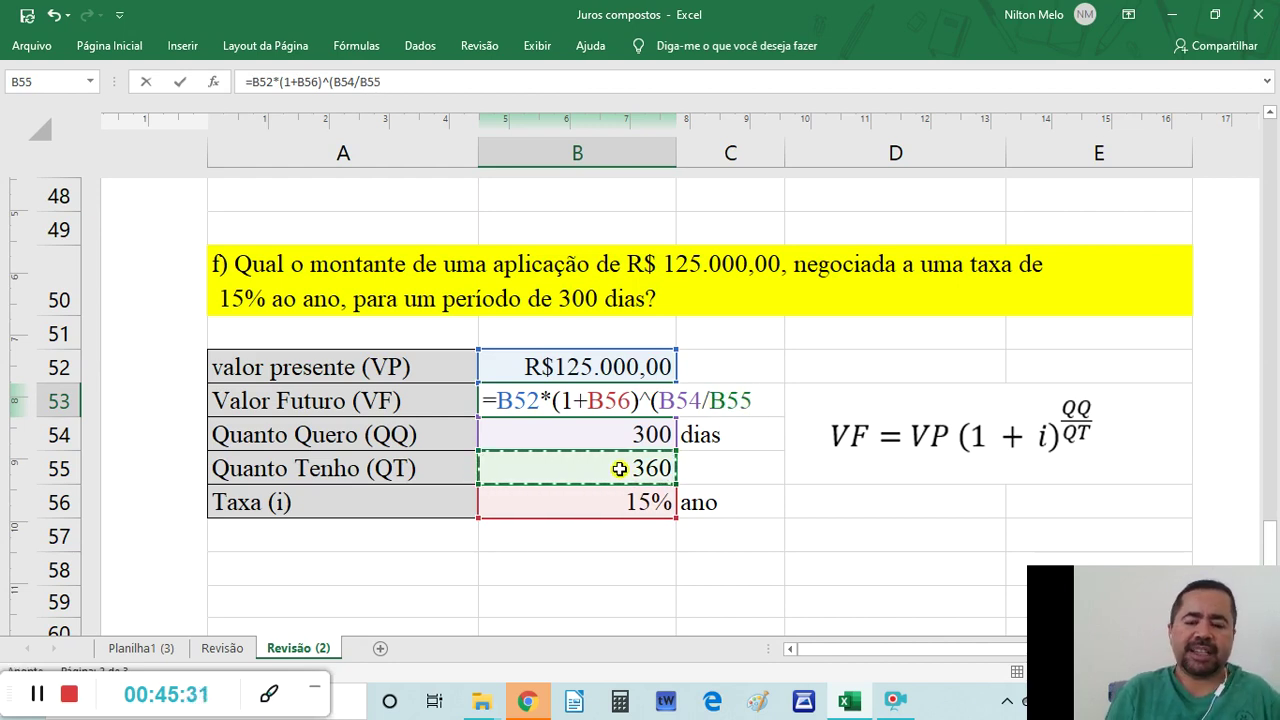
pyautogui.write(')')
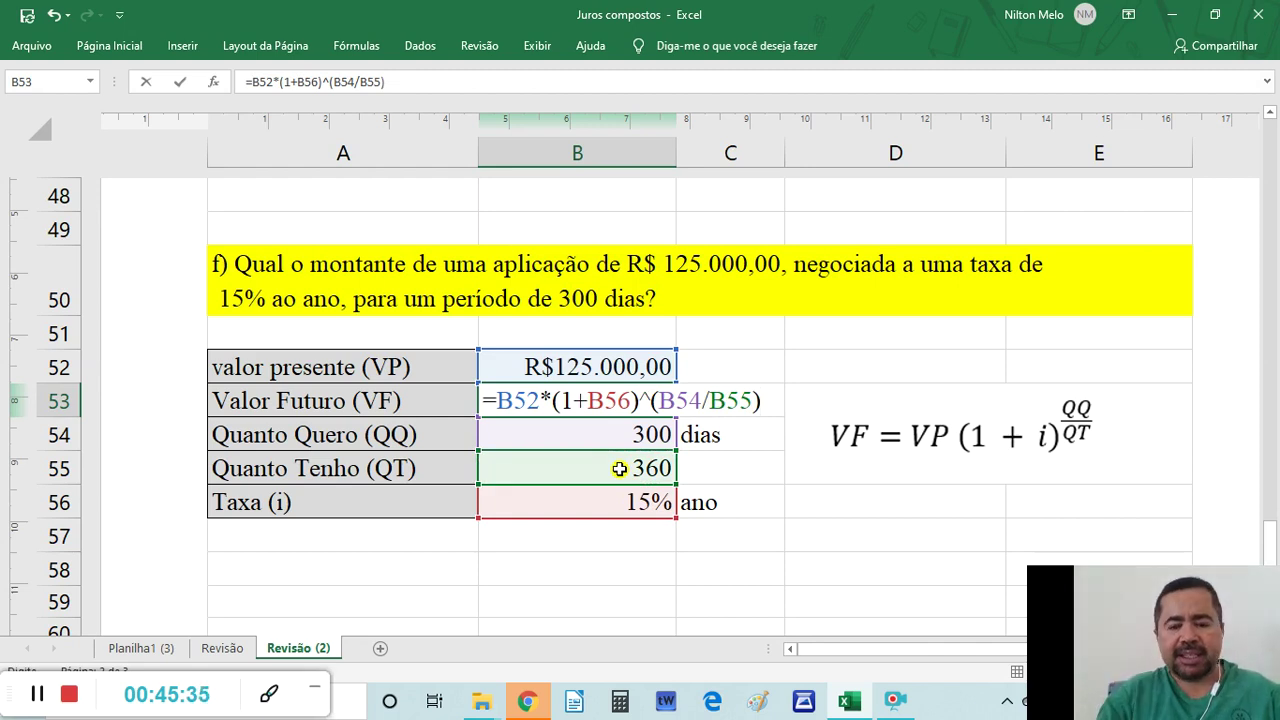
pyautogui.press('Return')
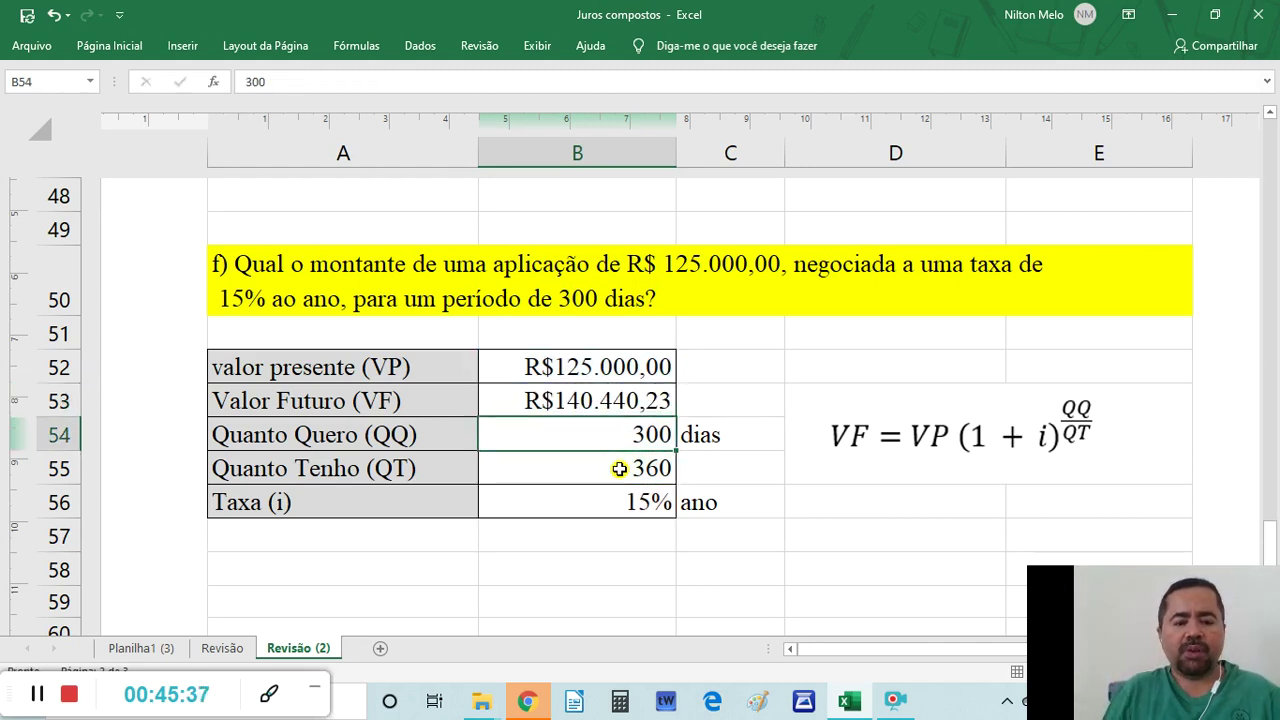
# Check question f's Valor Futuro (VF) result and look back over the solved questions above it.
pyautogui.click(590, 400)
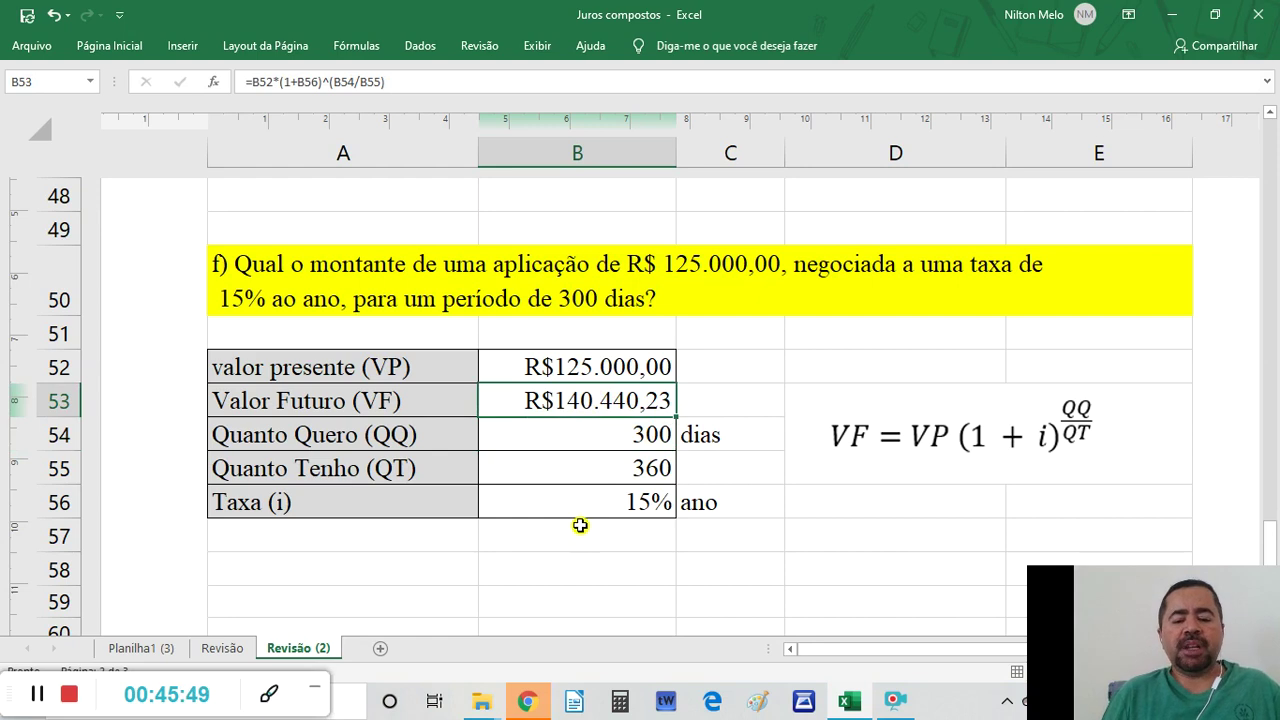
pyautogui.click(454, 567)
pyautogui.scroll(1, 552, 564)
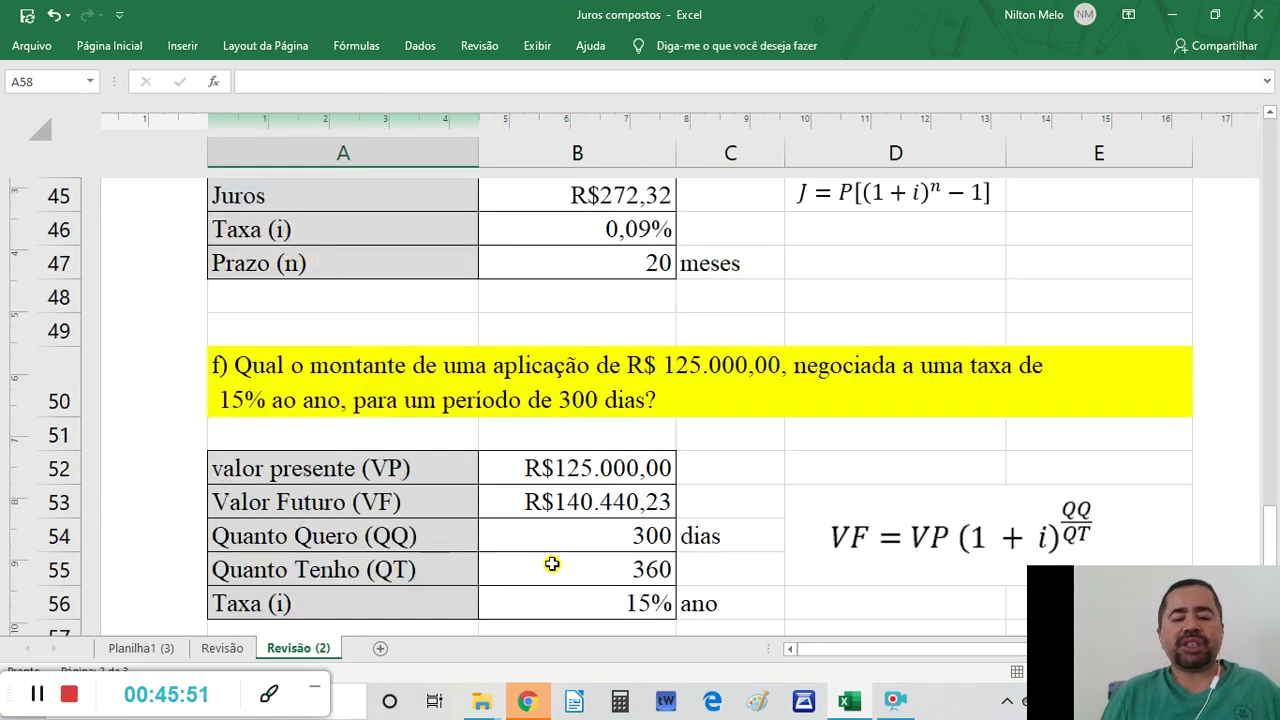
pyautogui.scroll(-3, 551, 560)
pyautogui.scroll(1, 552, 562)
pyautogui.scroll(17, 552, 562)
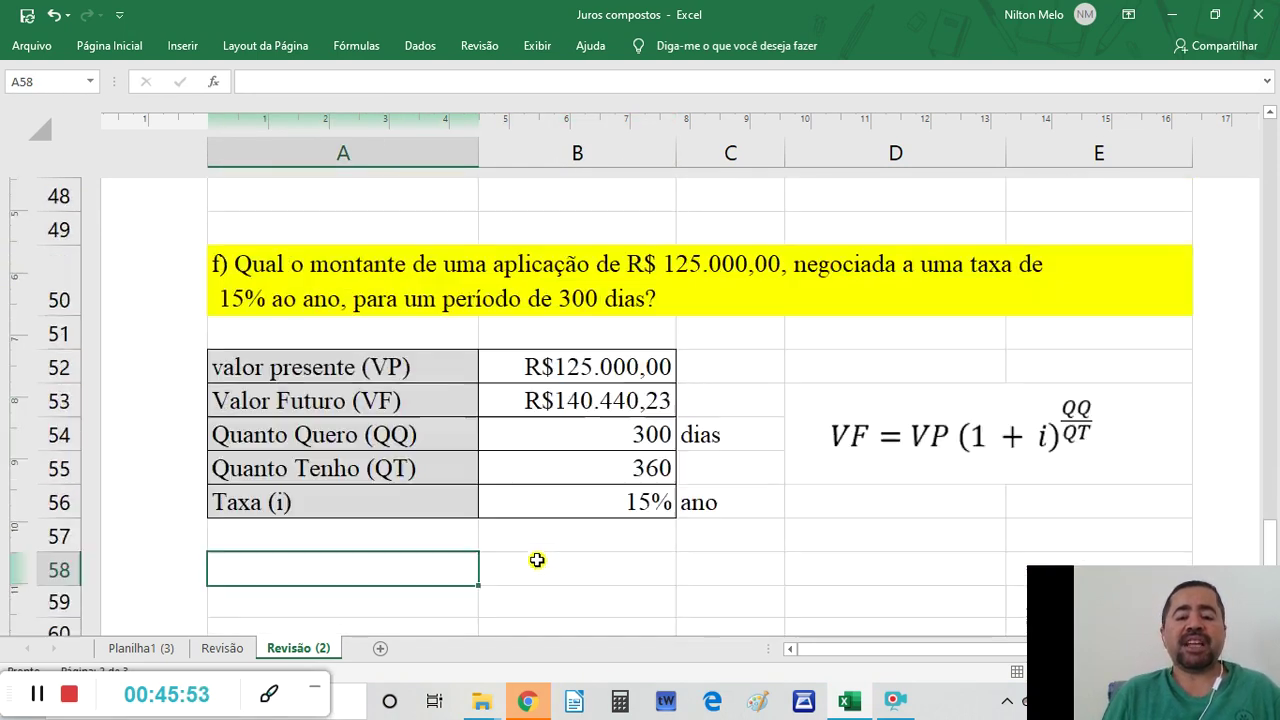